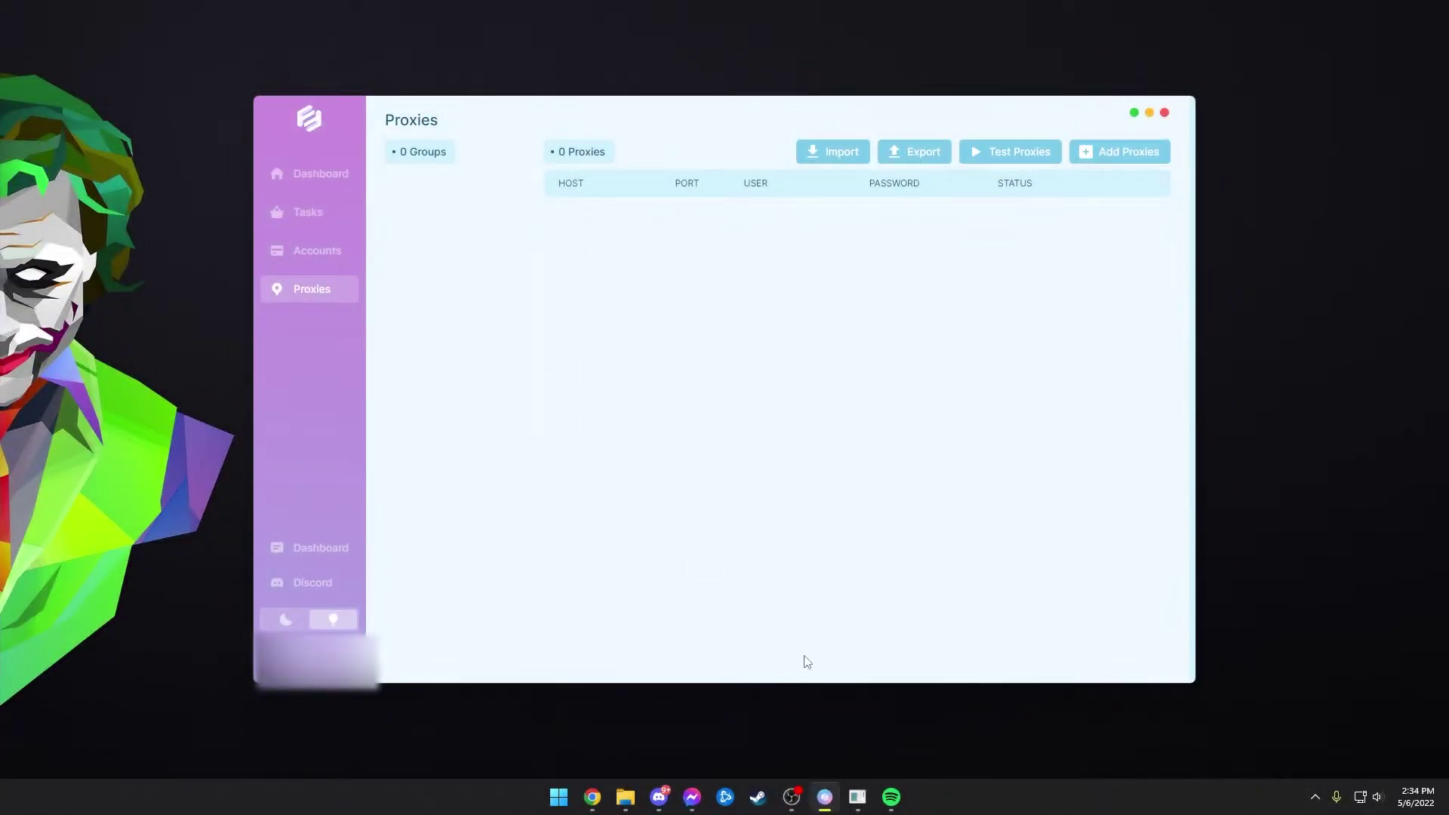
# Show the index.exe console window, reposition it over the bot window, and minimize it again
pyautogui.click(855, 797)
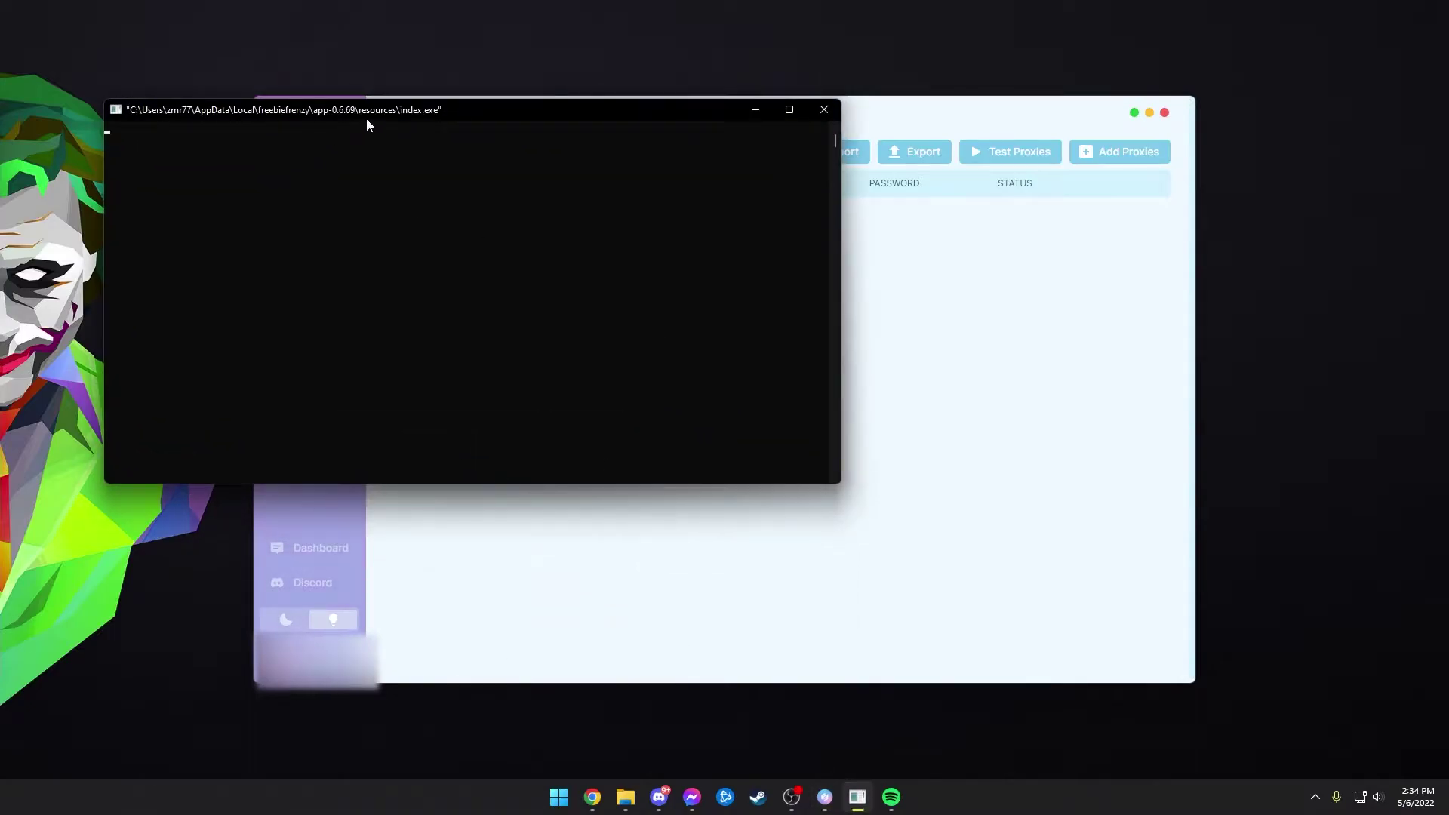
pyautogui.moveTo(369, 121); pyautogui.dragTo(698, 134)
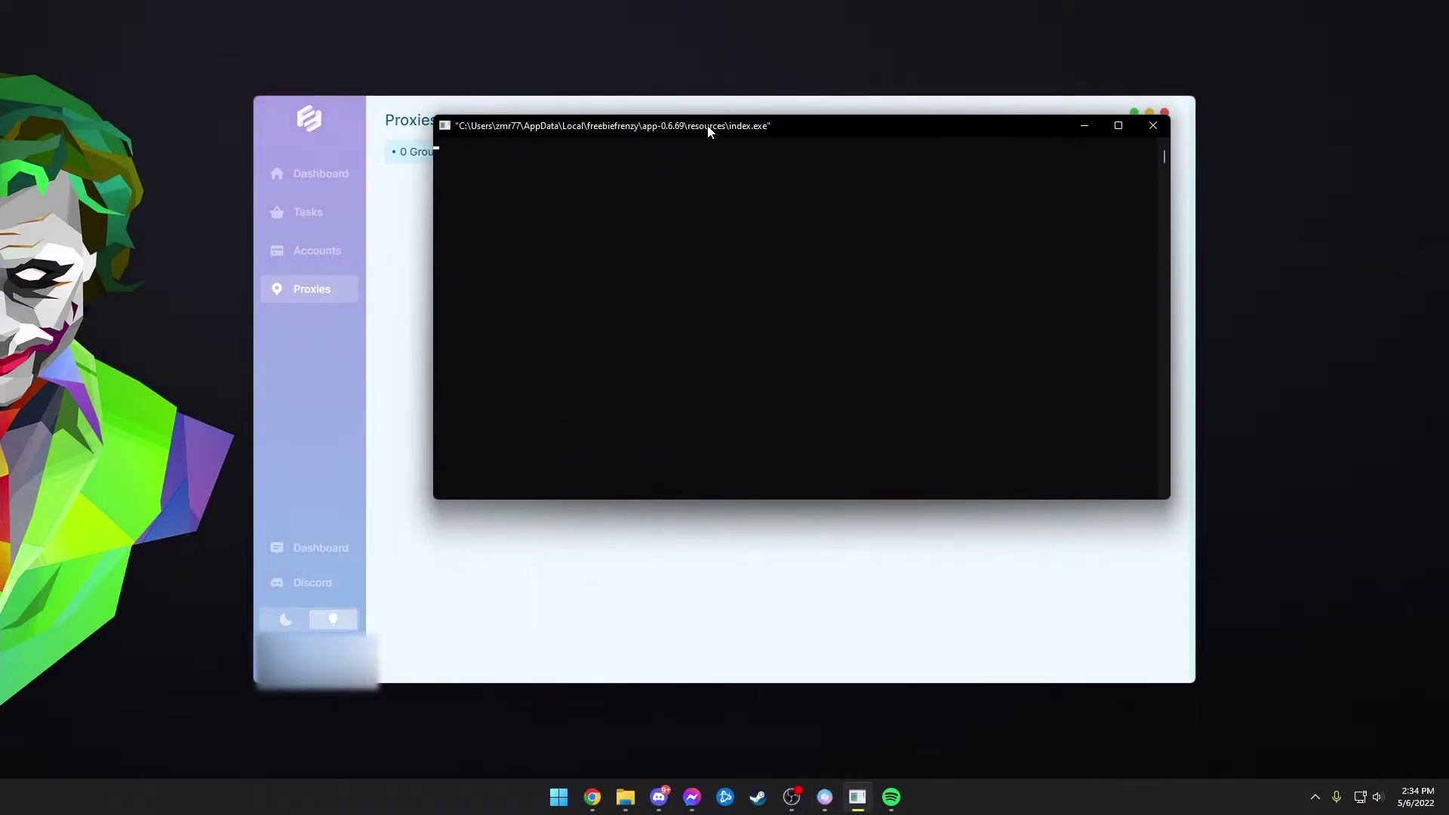
pyautogui.click(1083, 130)
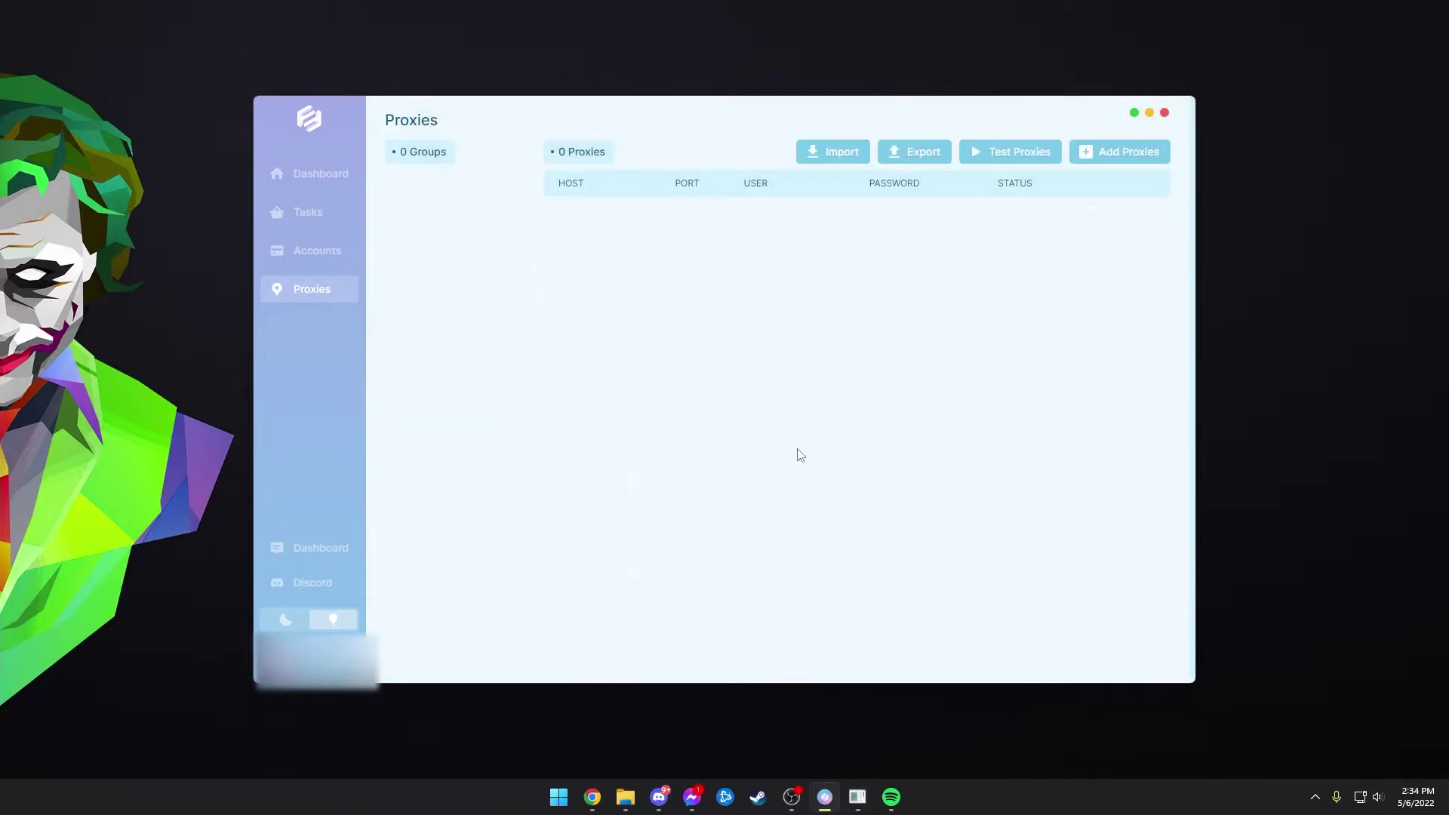
# Switch to the Nocturnal Proxies website in Chrome and examine the Datacenter & ISP pricing plans, including Premium Retail ISP
pyautogui.click(593, 797)
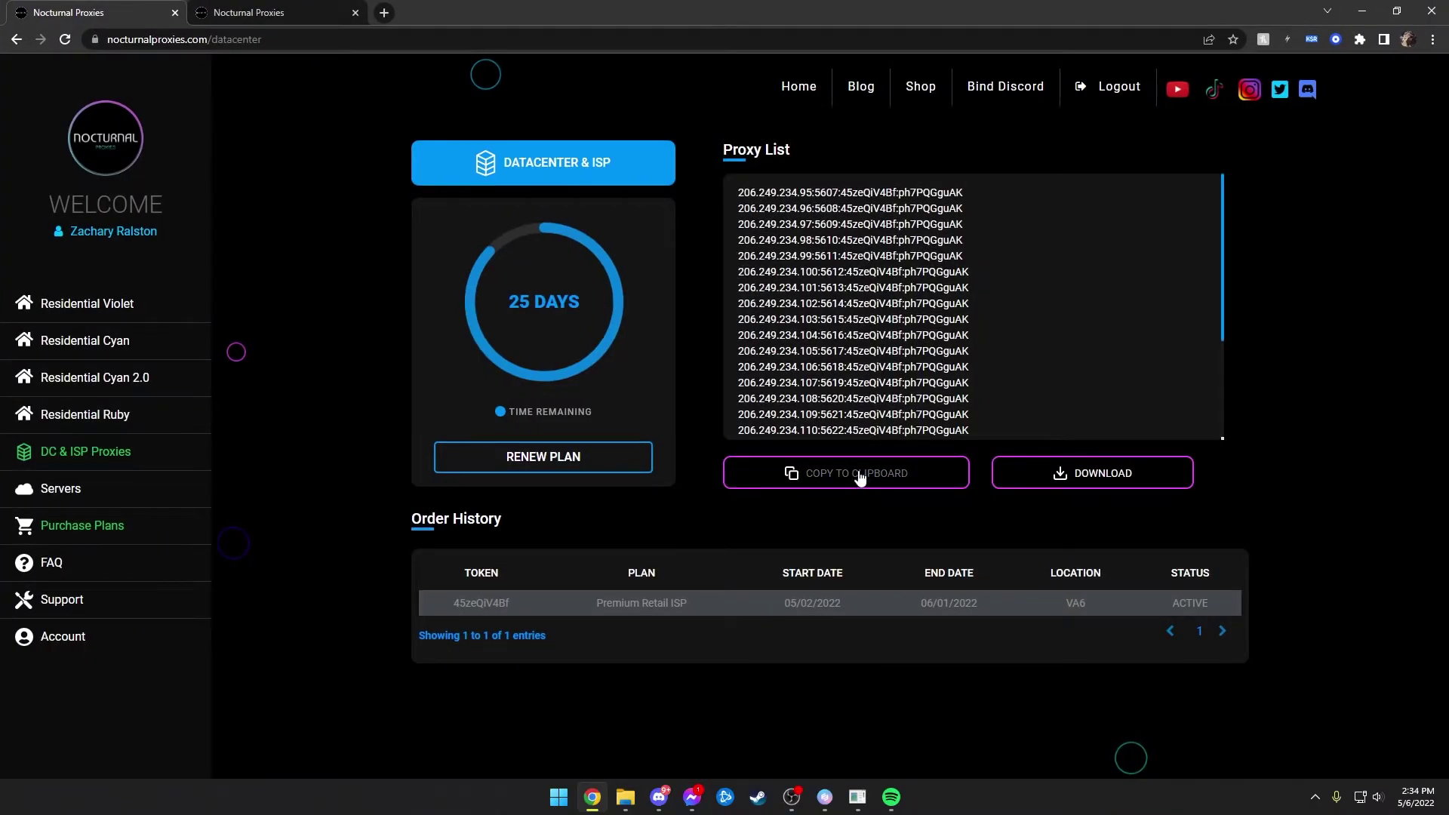
pyautogui.click(860, 477)
pyautogui.click(83, 528)
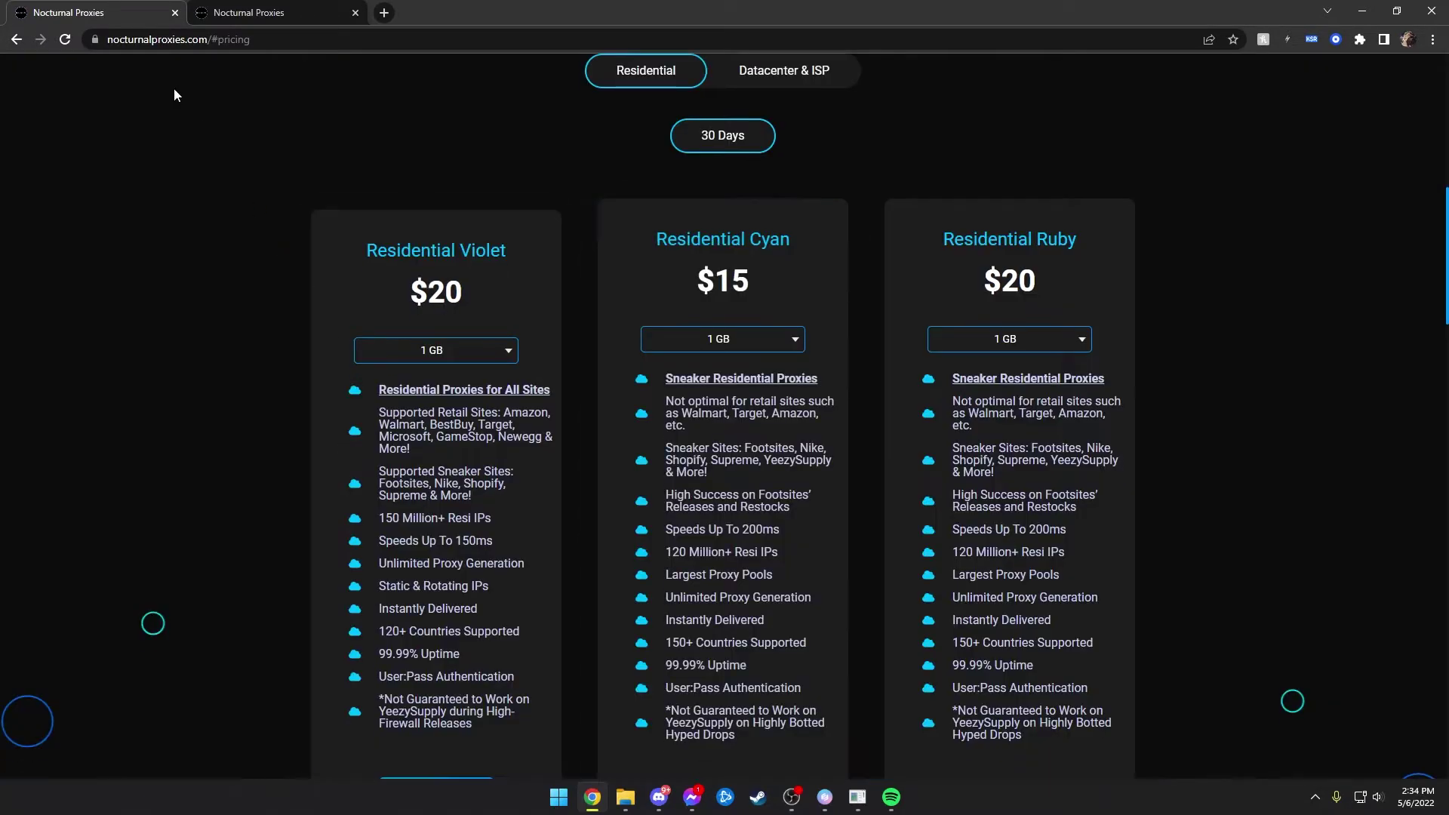
pyautogui.click(249, 12)
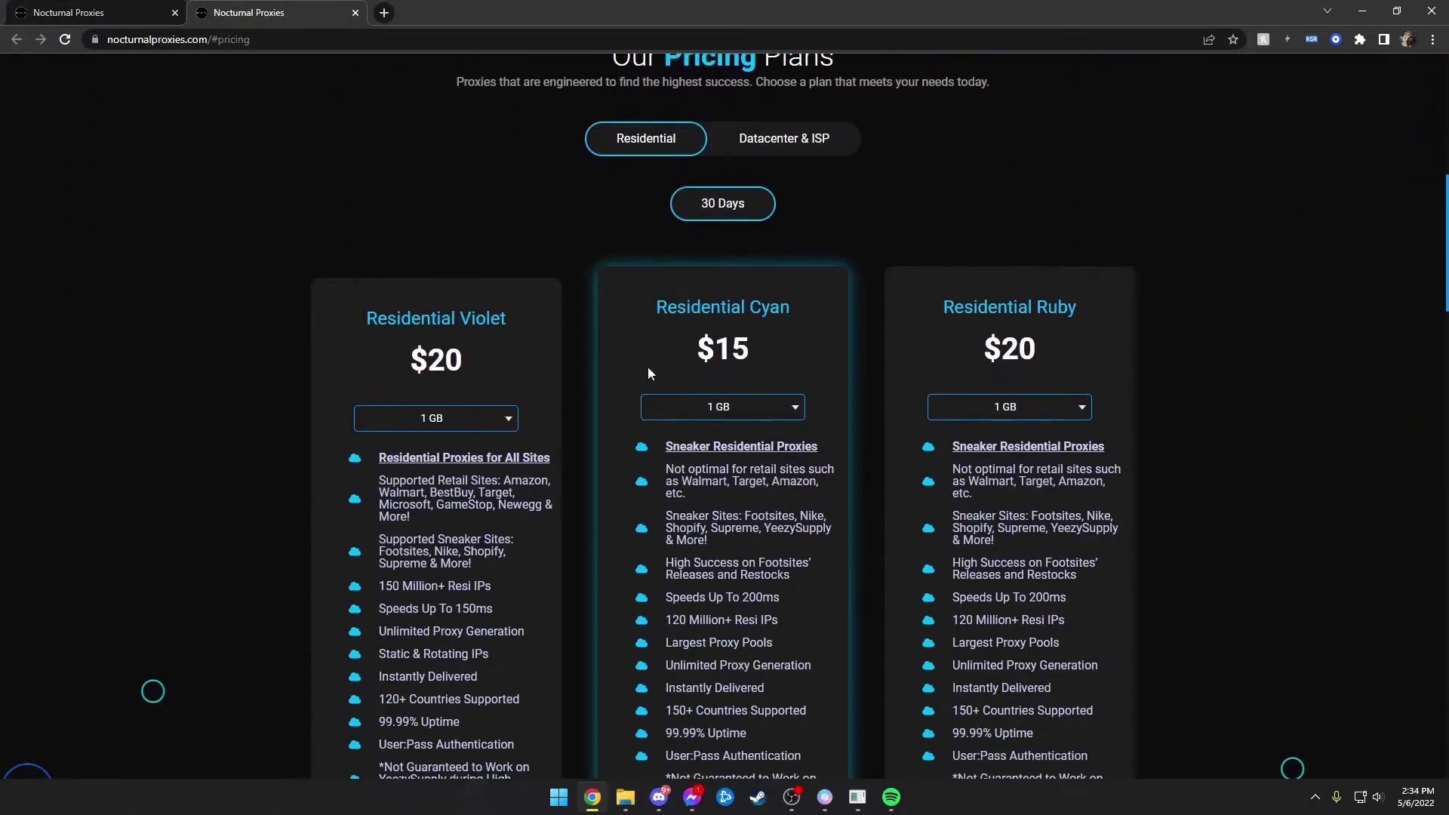
pyautogui.click(781, 86)
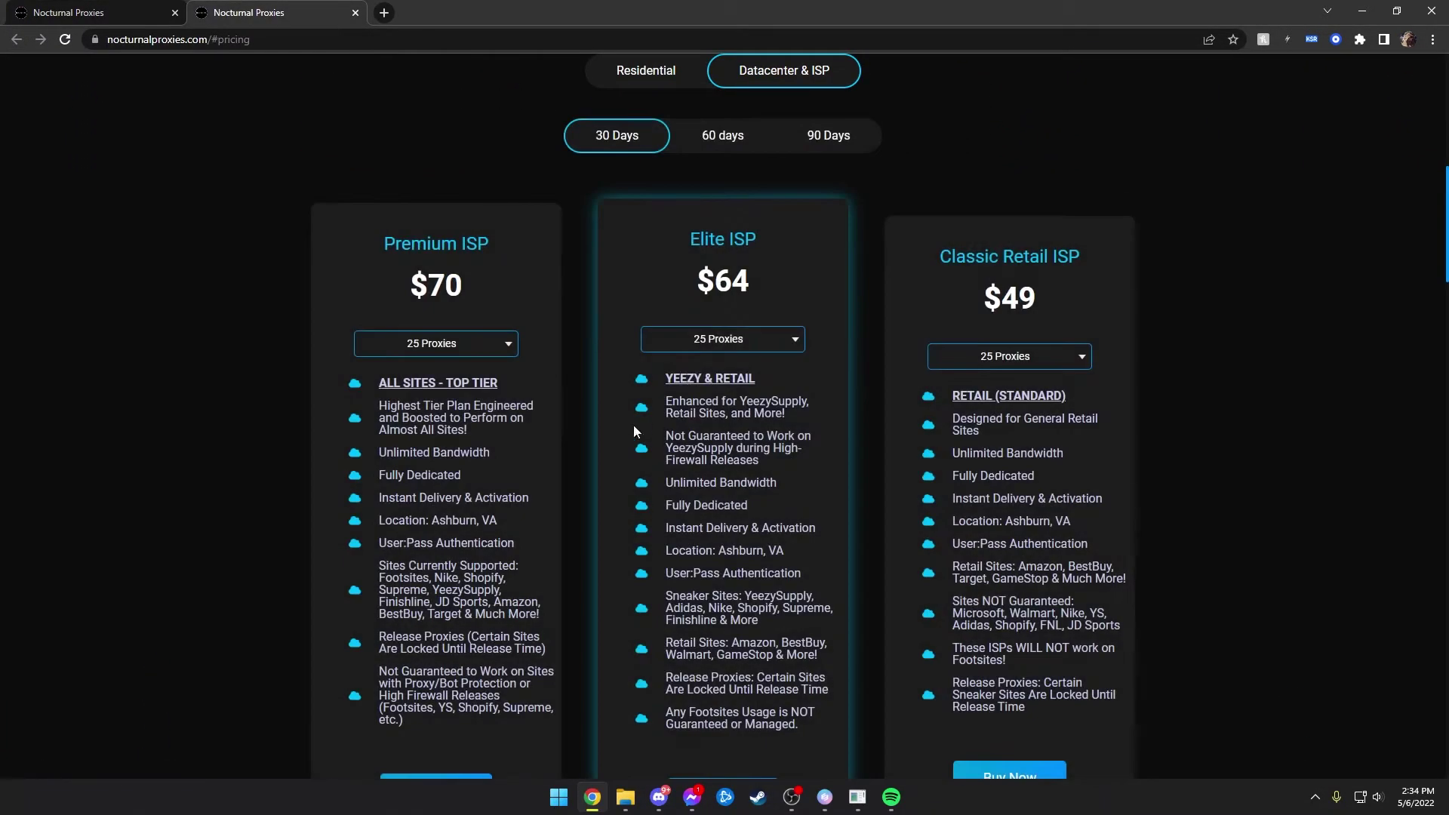
pyautogui.scroll(-10, 628, 423)
pyautogui.scroll(2, 768, 541)
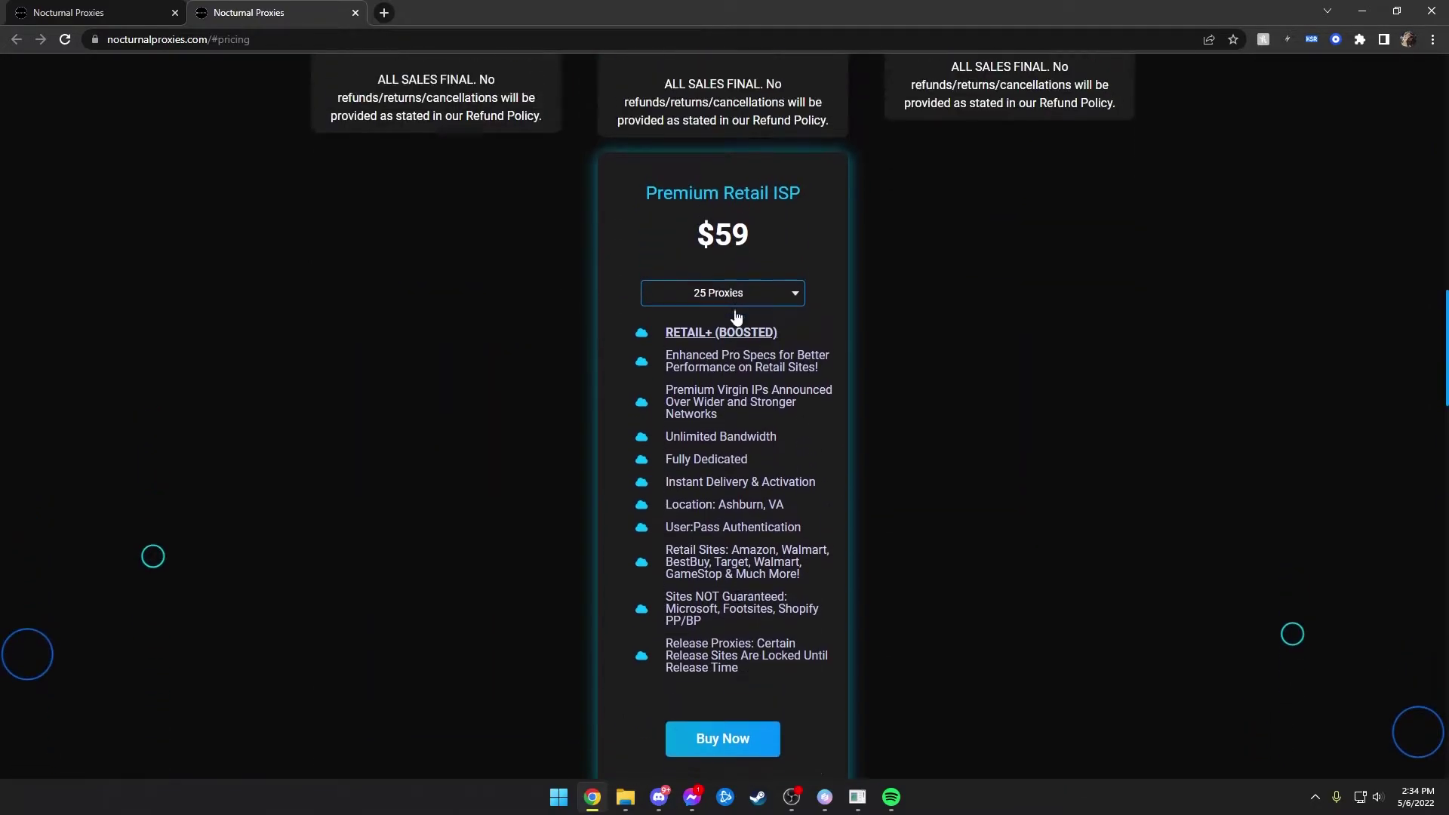
pyautogui.scroll(-2, 740, 377)
# Take the 25-proxy, 30-day Premium Retail ISP plan to checkout, apply promotion code FREEBIES, and close the checkout without paying
pyautogui.click(751, 604)
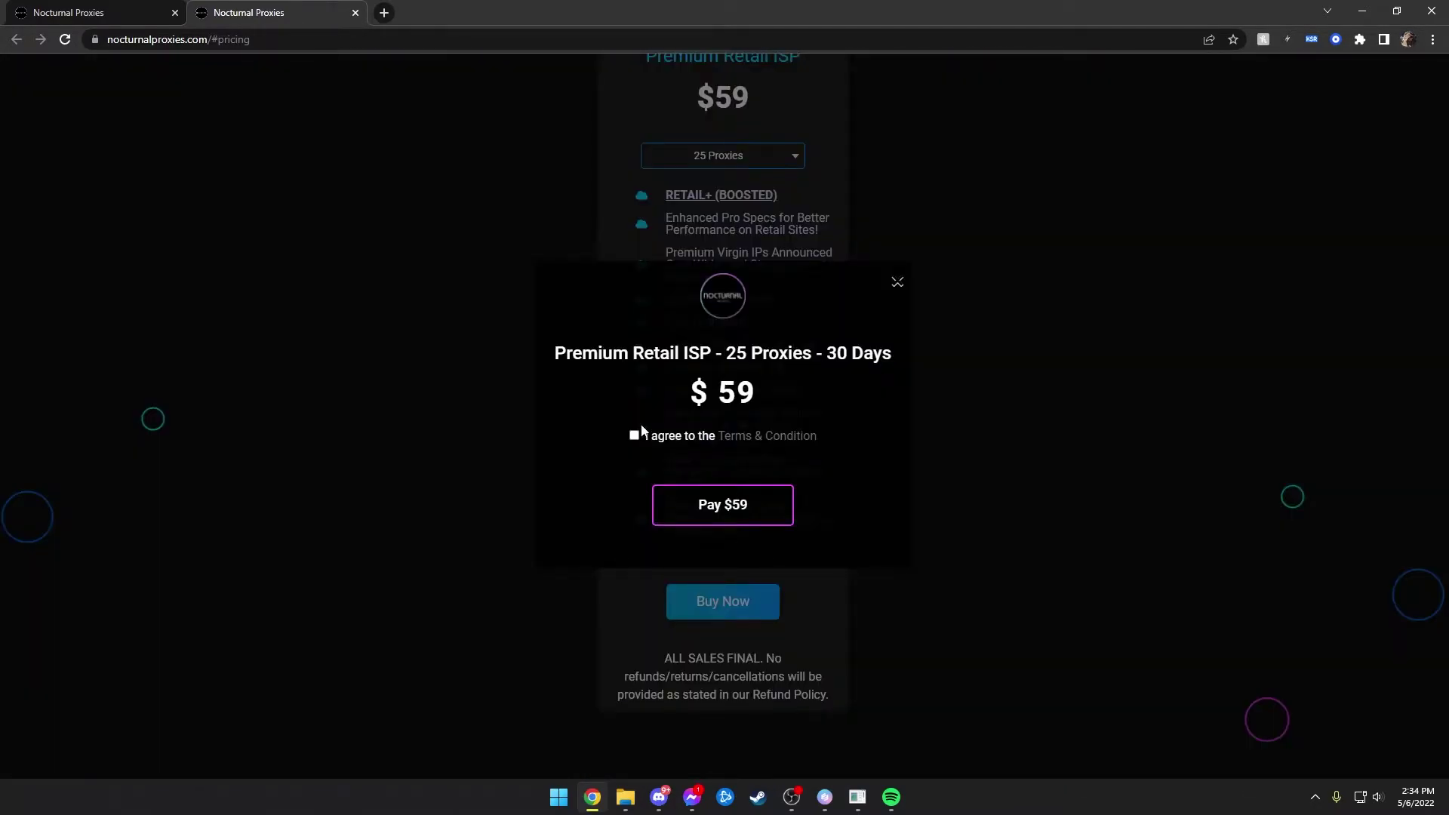
pyautogui.click(719, 517)
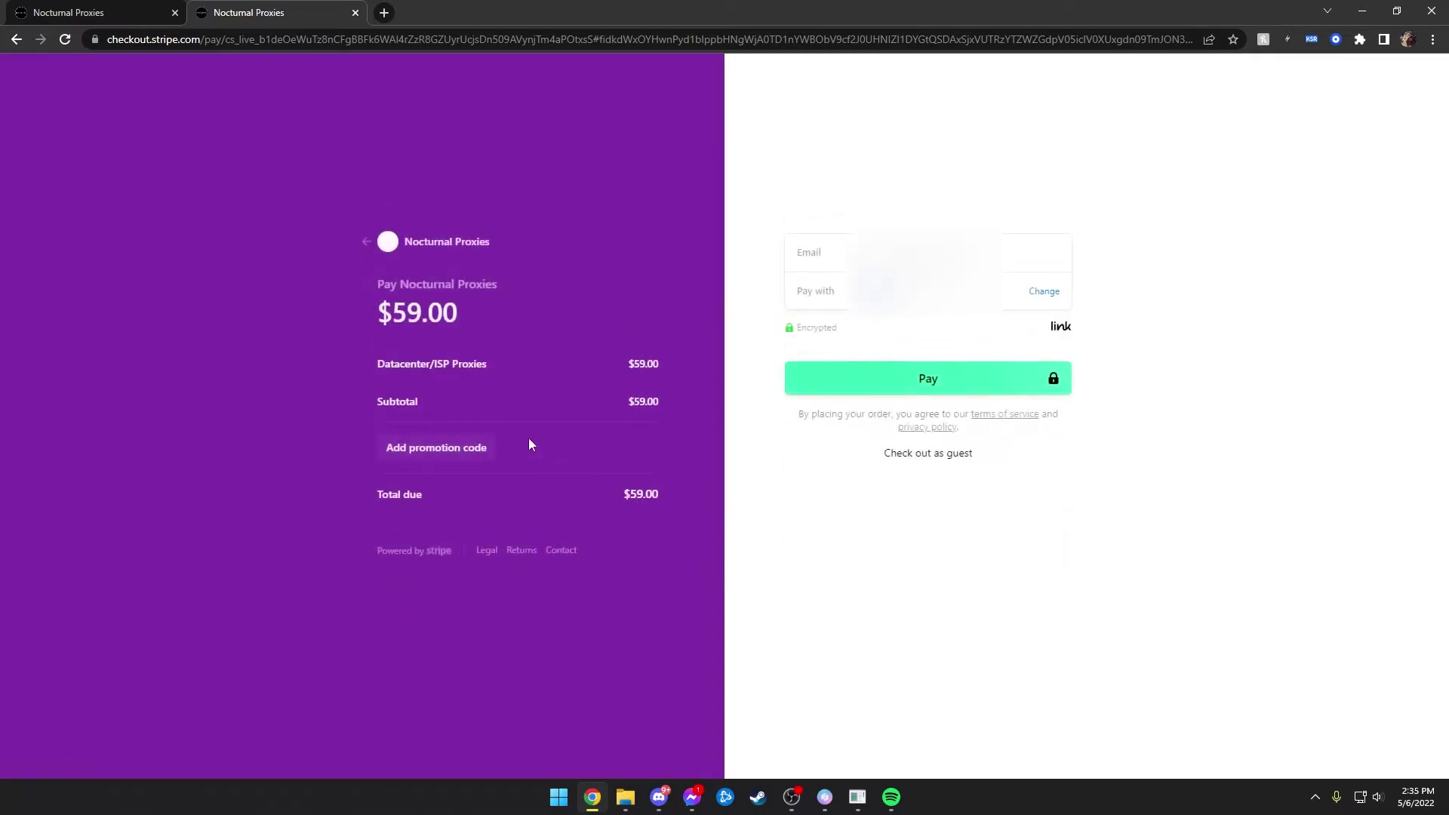
pyautogui.click(436, 448)
pyautogui.write('FREEBIE')
pyautogui.write('S')
pyautogui.click(634, 448)
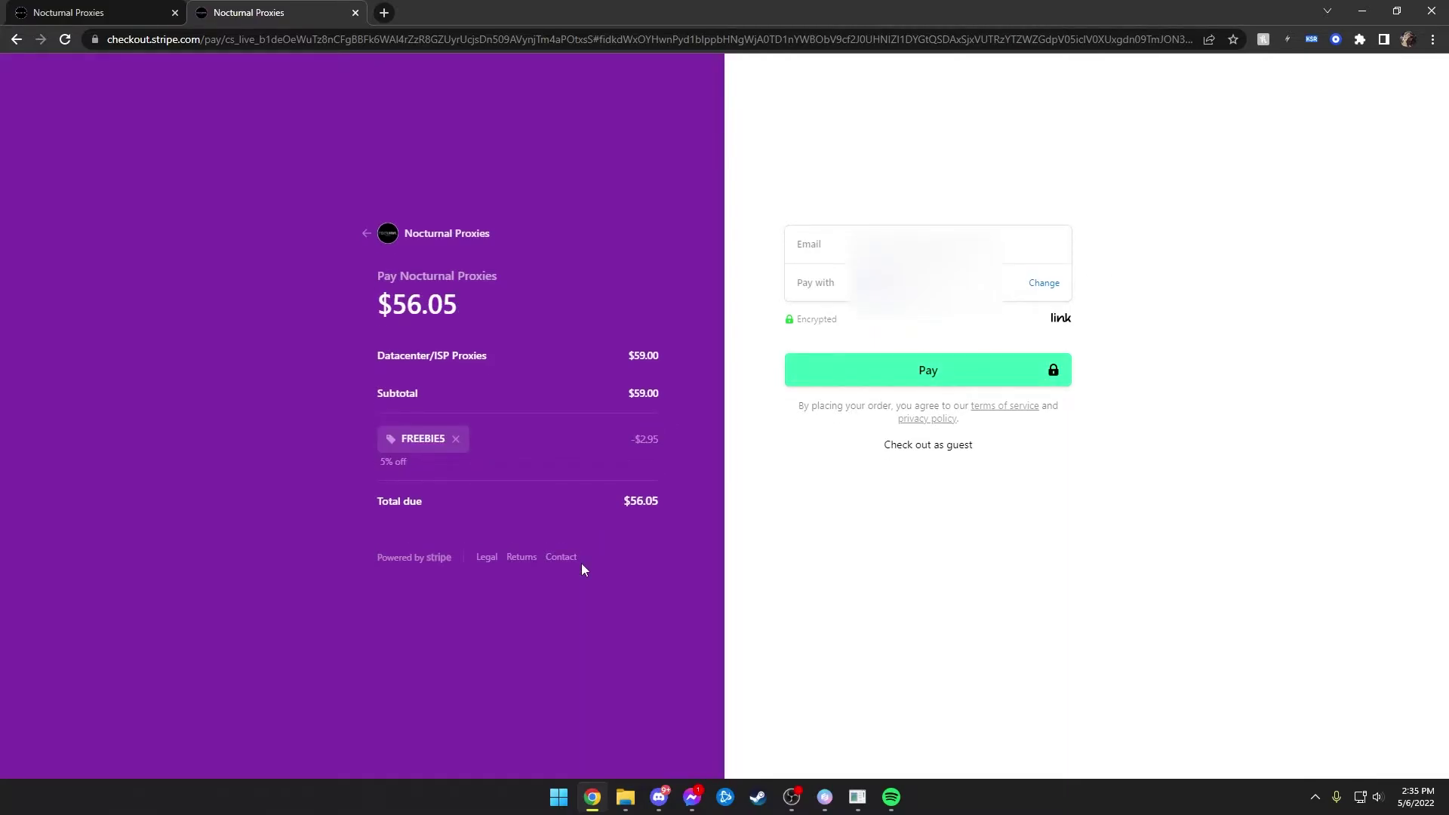
pyautogui.click(355, 13)
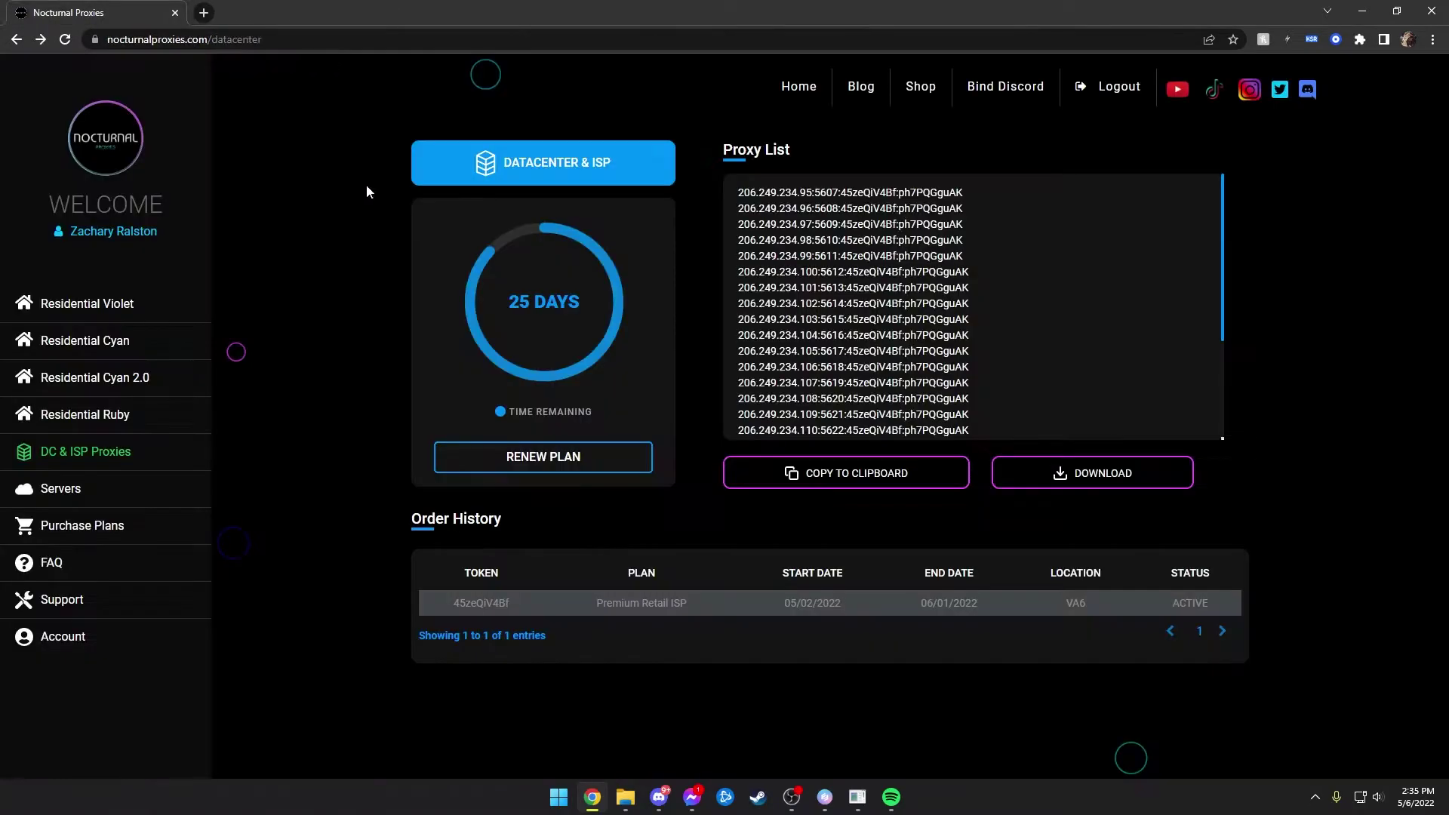
# Copy the site's proxy list and save the proxies with their login credentials in the bot as a list named Nocturnal
pyautogui.click(850, 474)
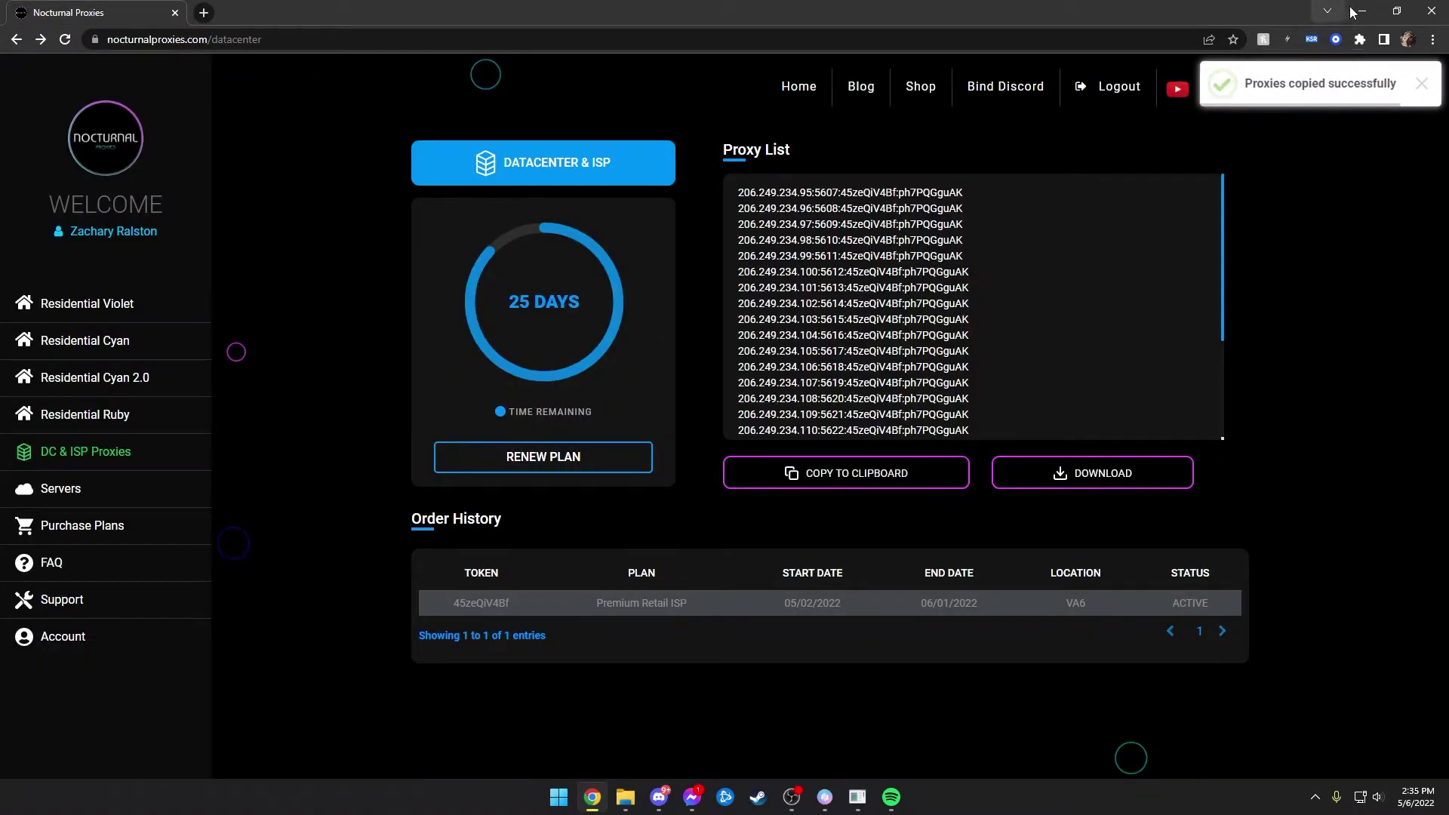
pyautogui.click(1370, 14)
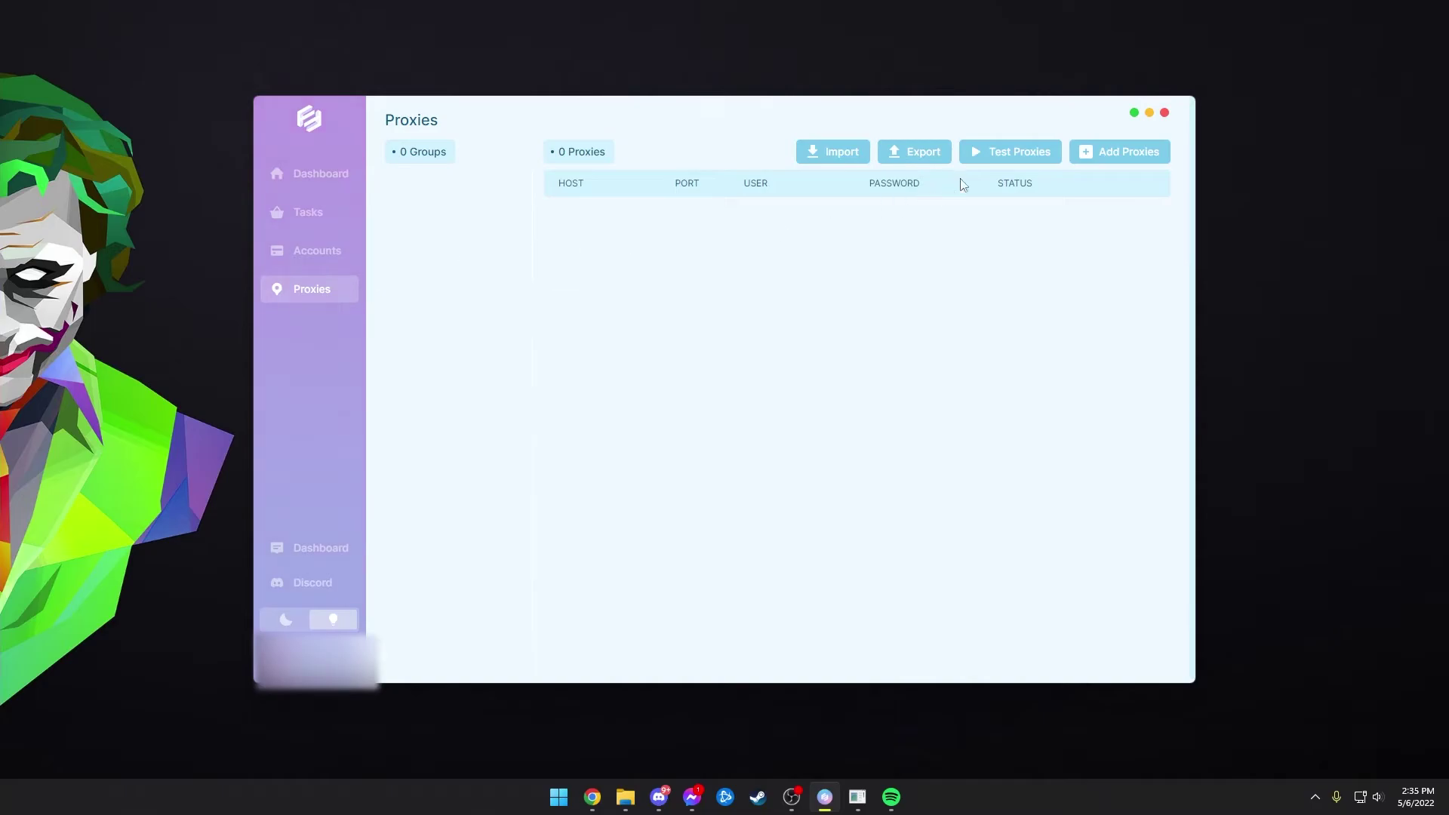
pyautogui.click(1115, 156)
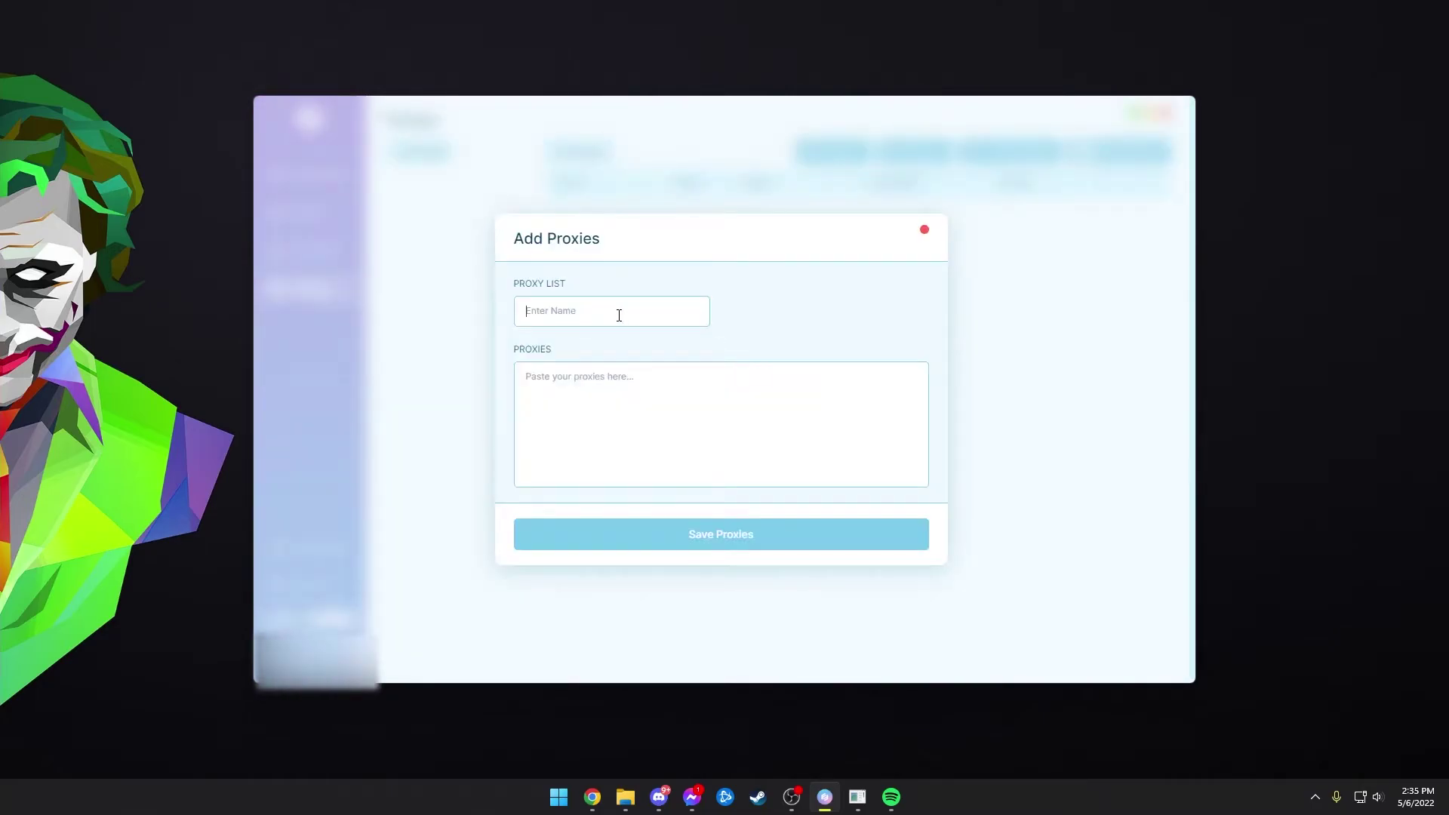
pyautogui.write('Nocturnal')
pyautogui.press('Tab')
pyautogui.hotkey('ctrl', 'v')
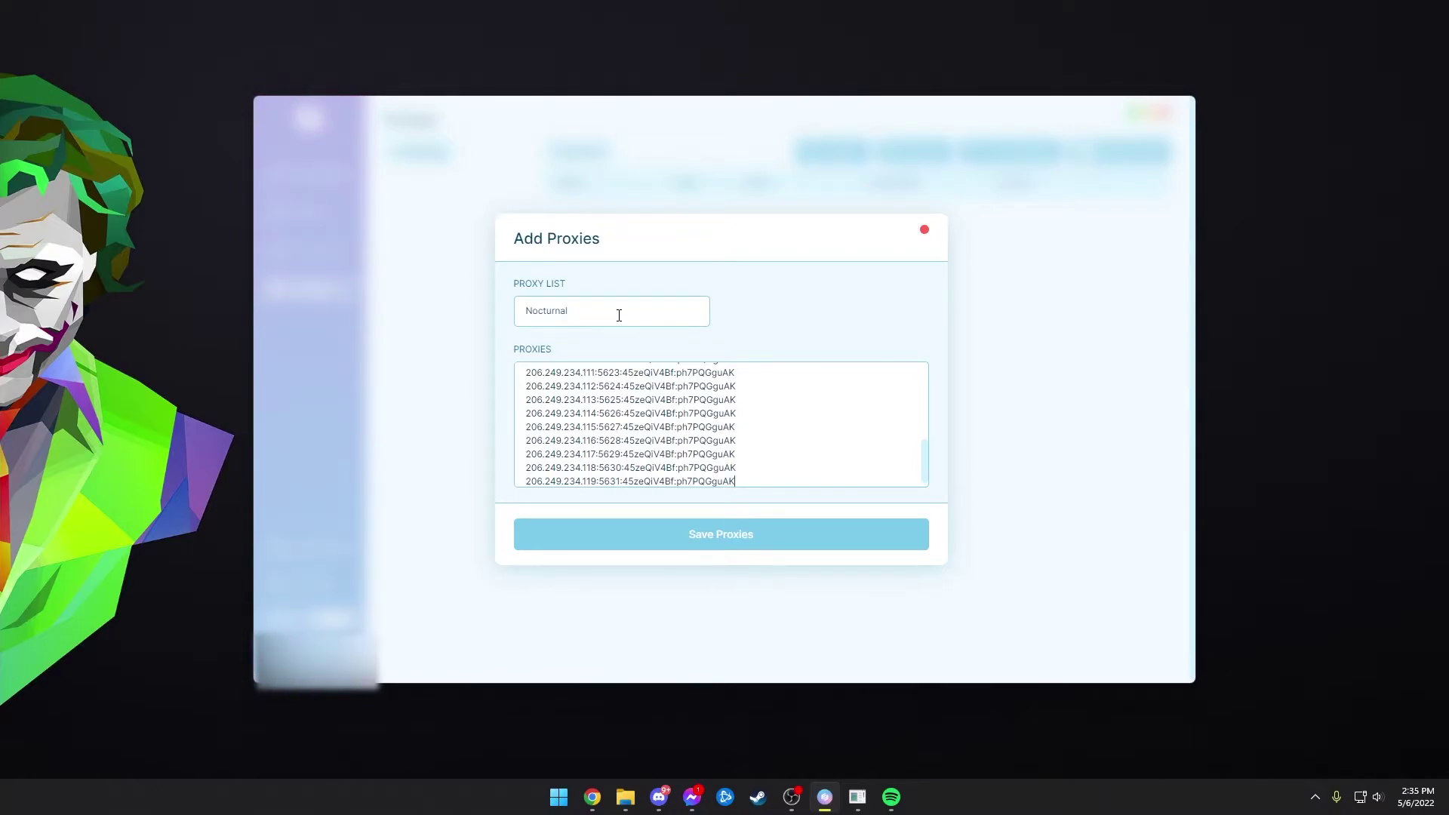
pyautogui.click(718, 538)
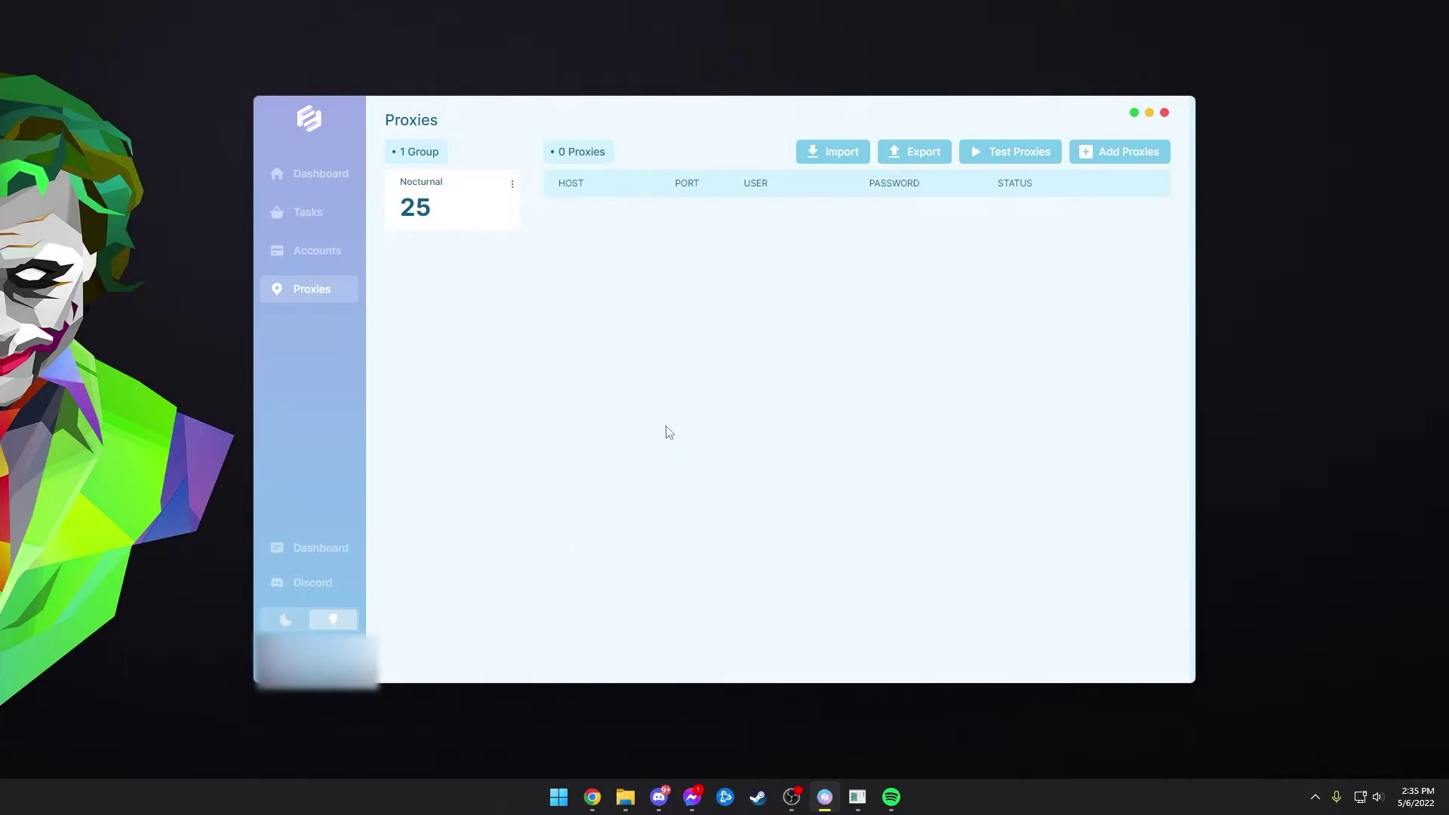
# Go to the accounts section and examine the fields of the single-account form for retailer Amazon US
pyautogui.click(317, 253)
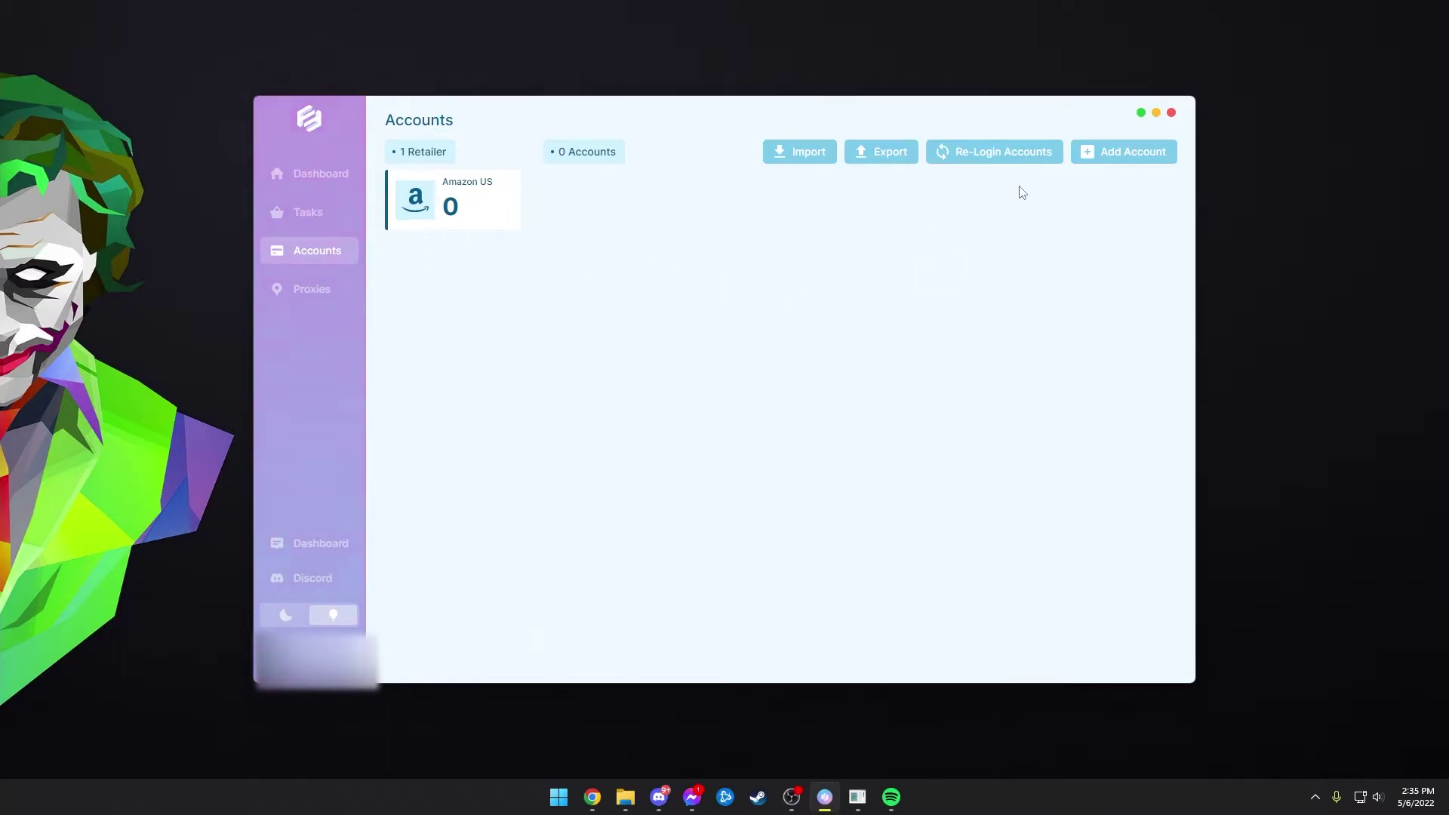
pyautogui.click(1091, 154)
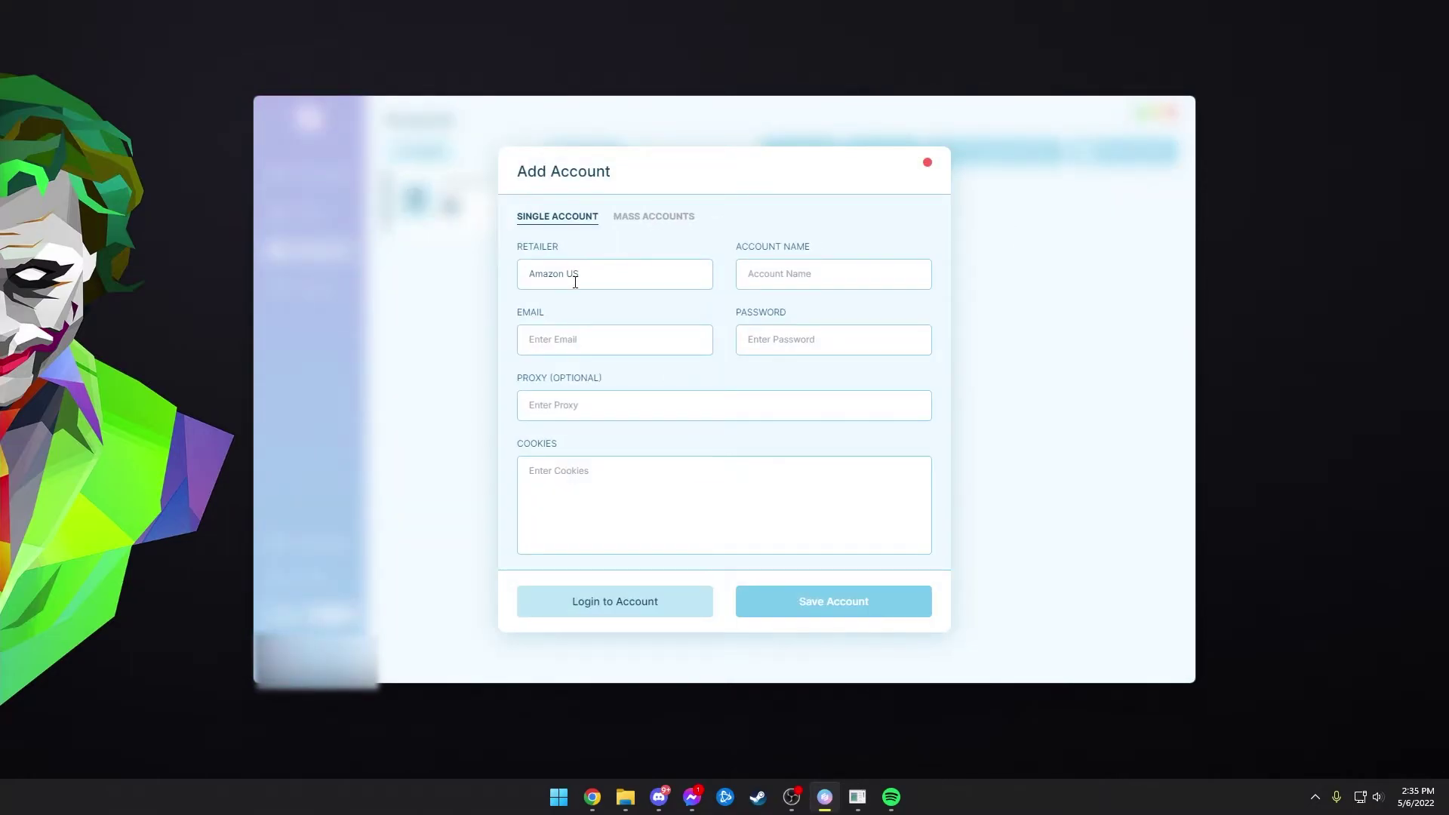
pyautogui.click(494, 284)
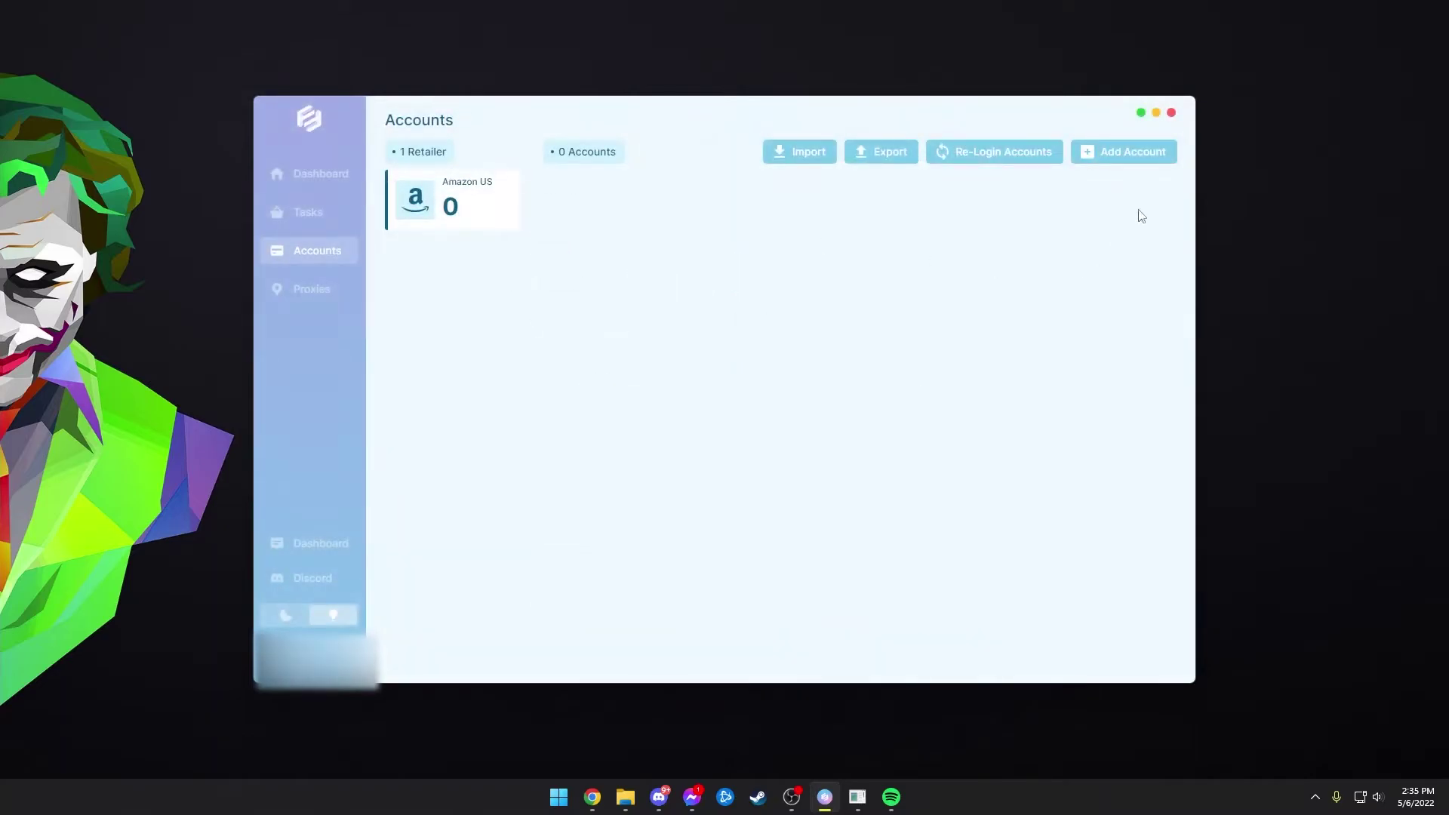
pyautogui.click(1130, 154)
pyautogui.click(763, 279)
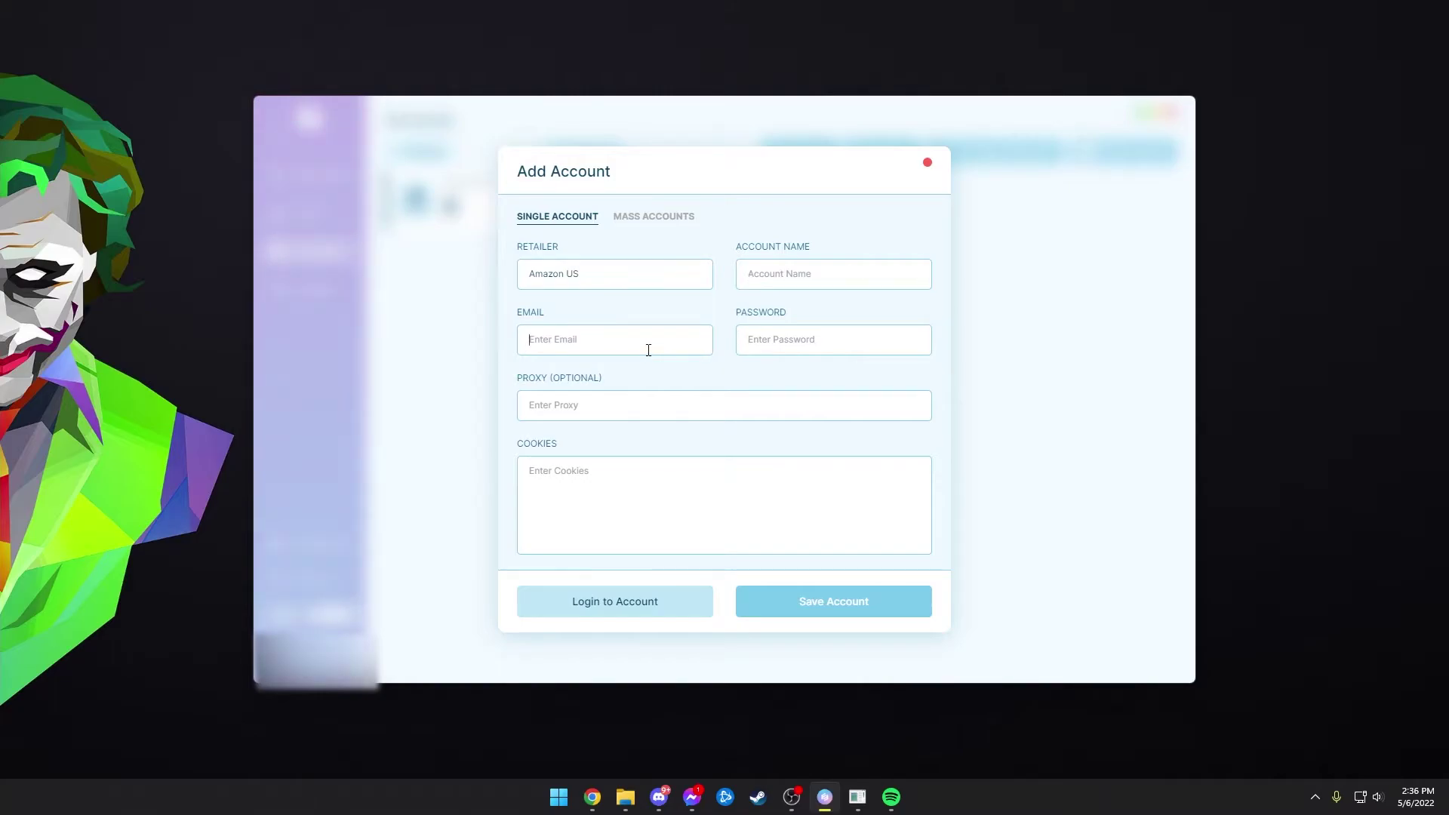
pyautogui.click(789, 338)
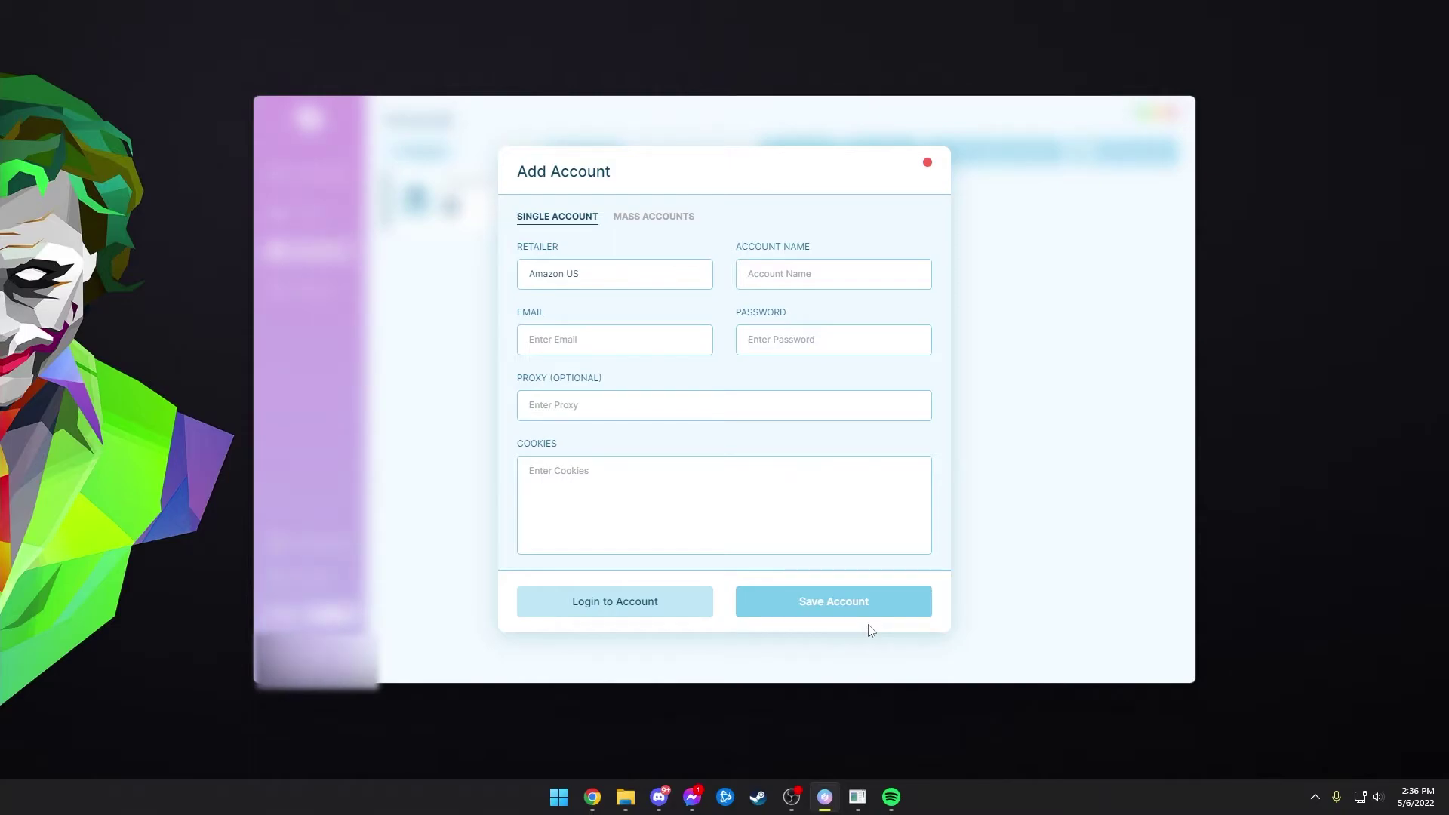
# Submit the mass account form without any entries and run a re-login for all accounts
pyautogui.click(661, 219)
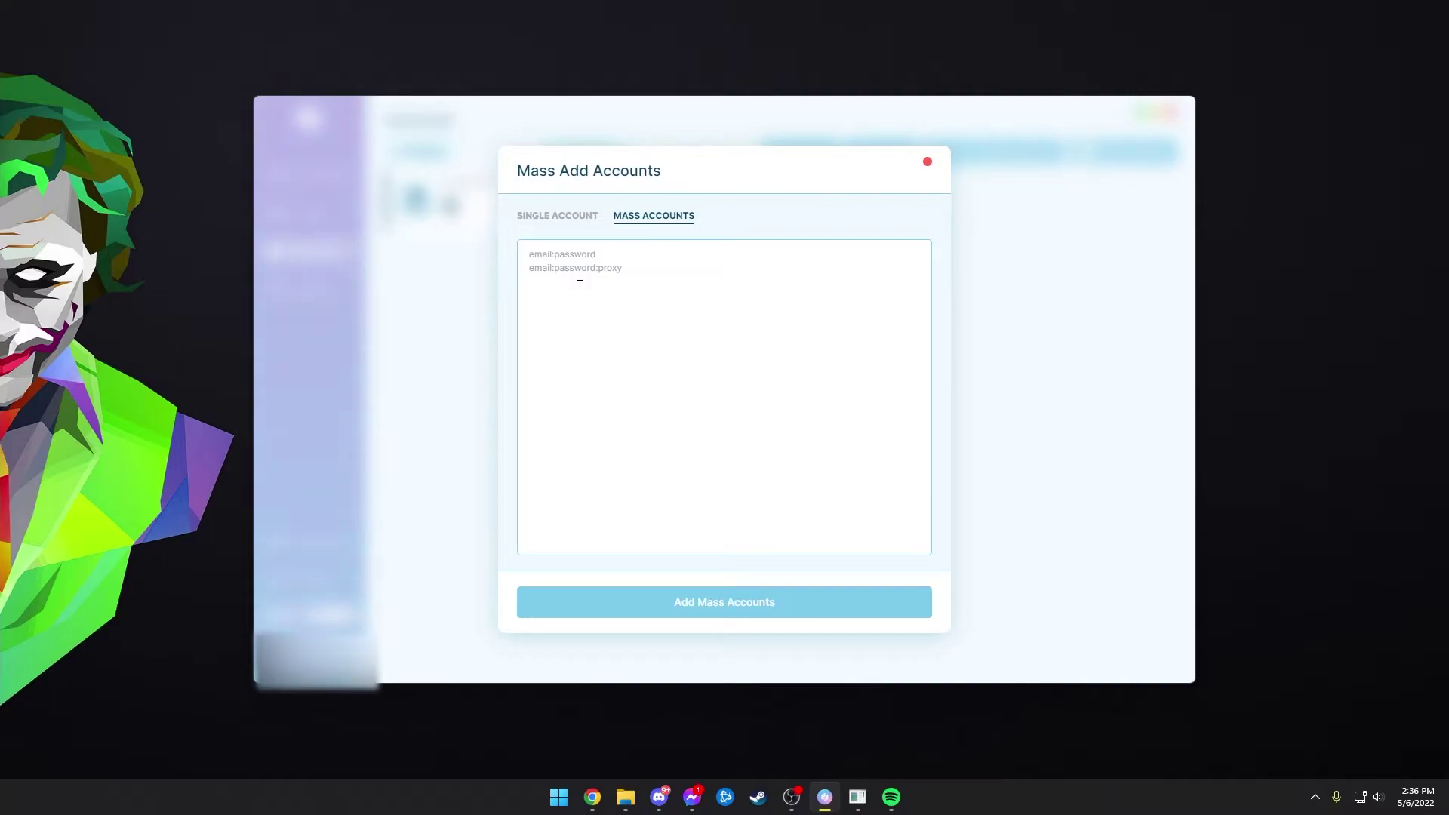
pyautogui.click(747, 610)
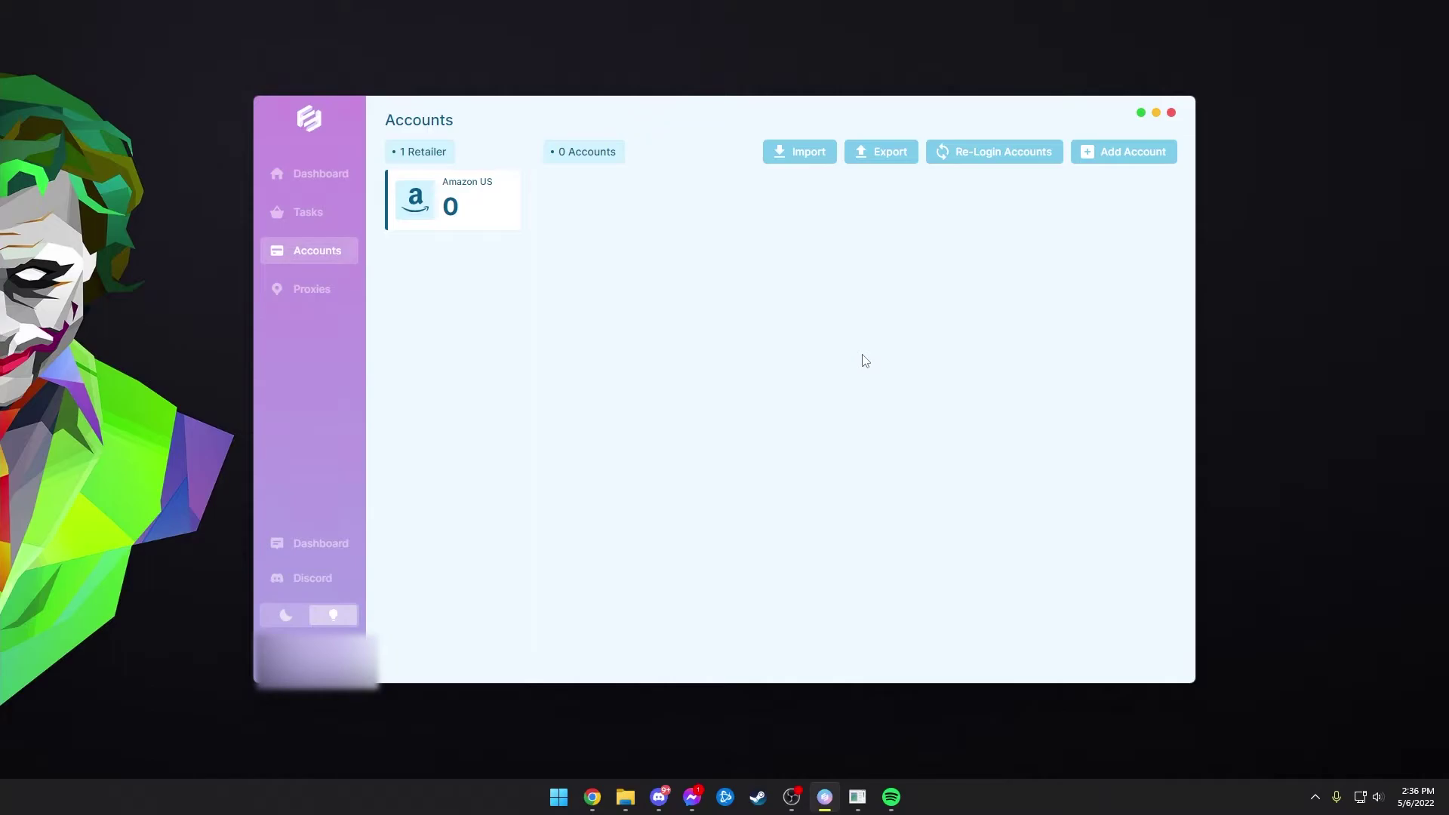
pyautogui.click(975, 158)
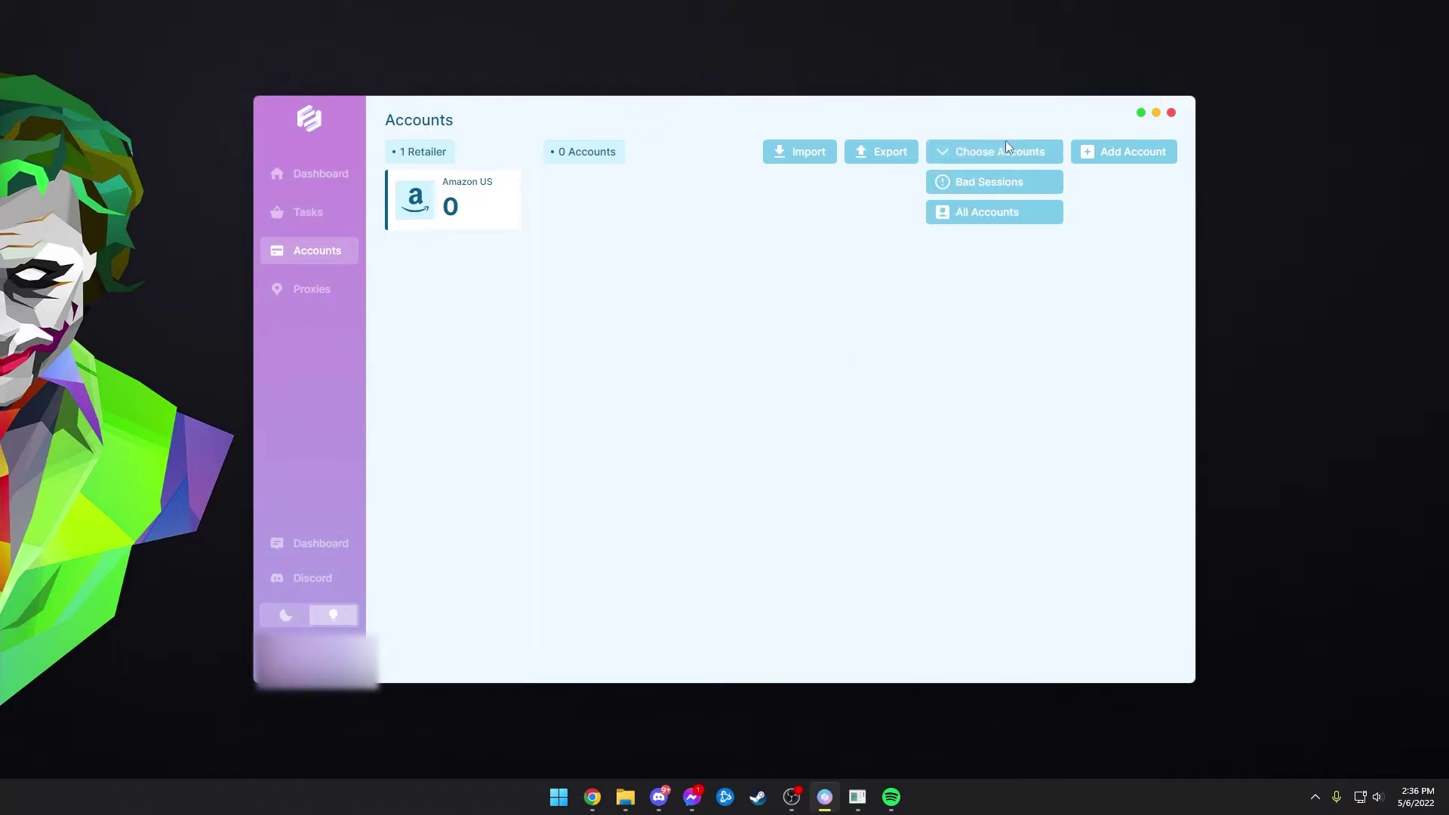
pyautogui.click(981, 215)
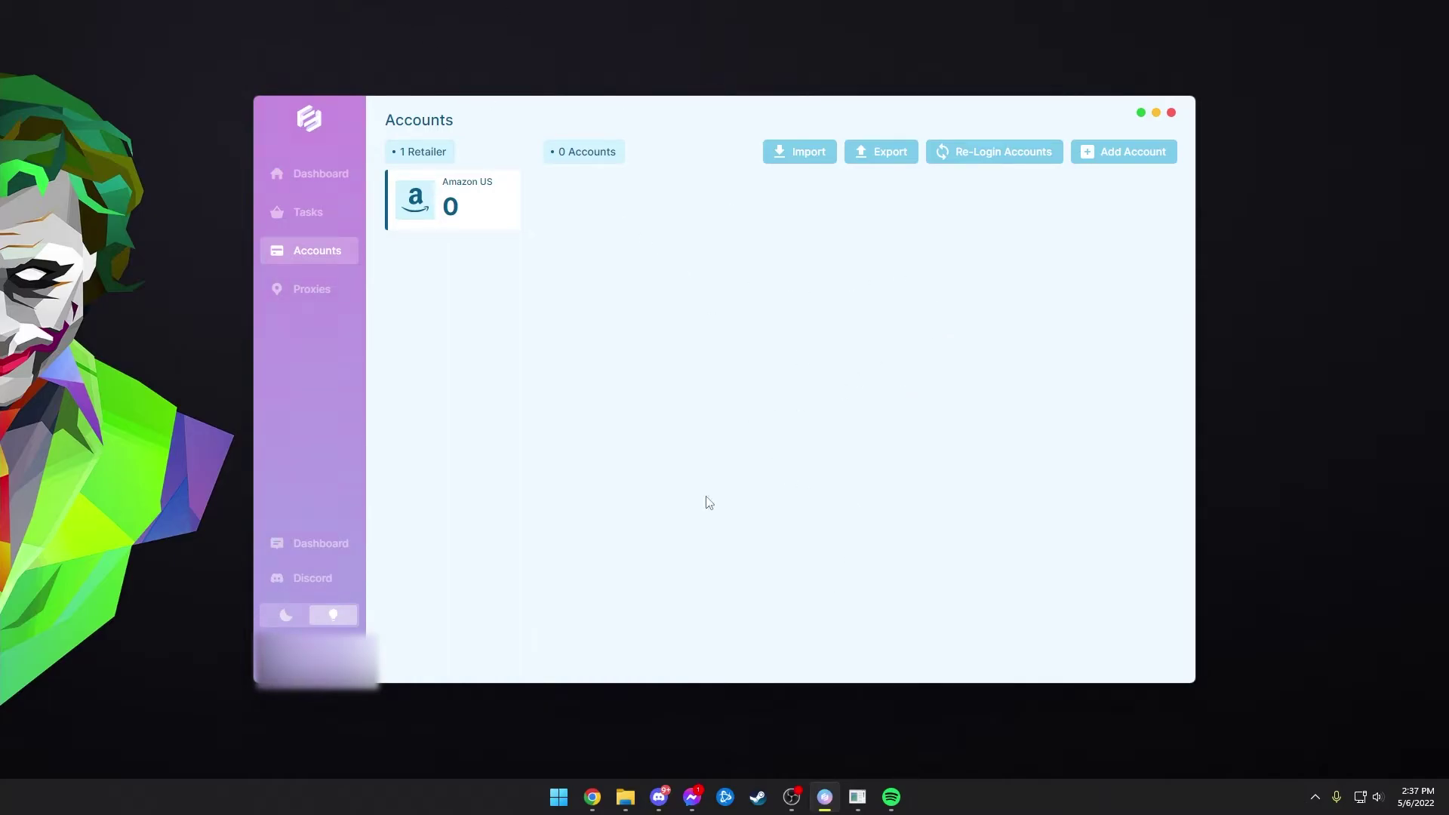
# Review the task settings for the Discord webhook, delay and SKU blacklist, and save them without changes
pyautogui.click(315, 218)
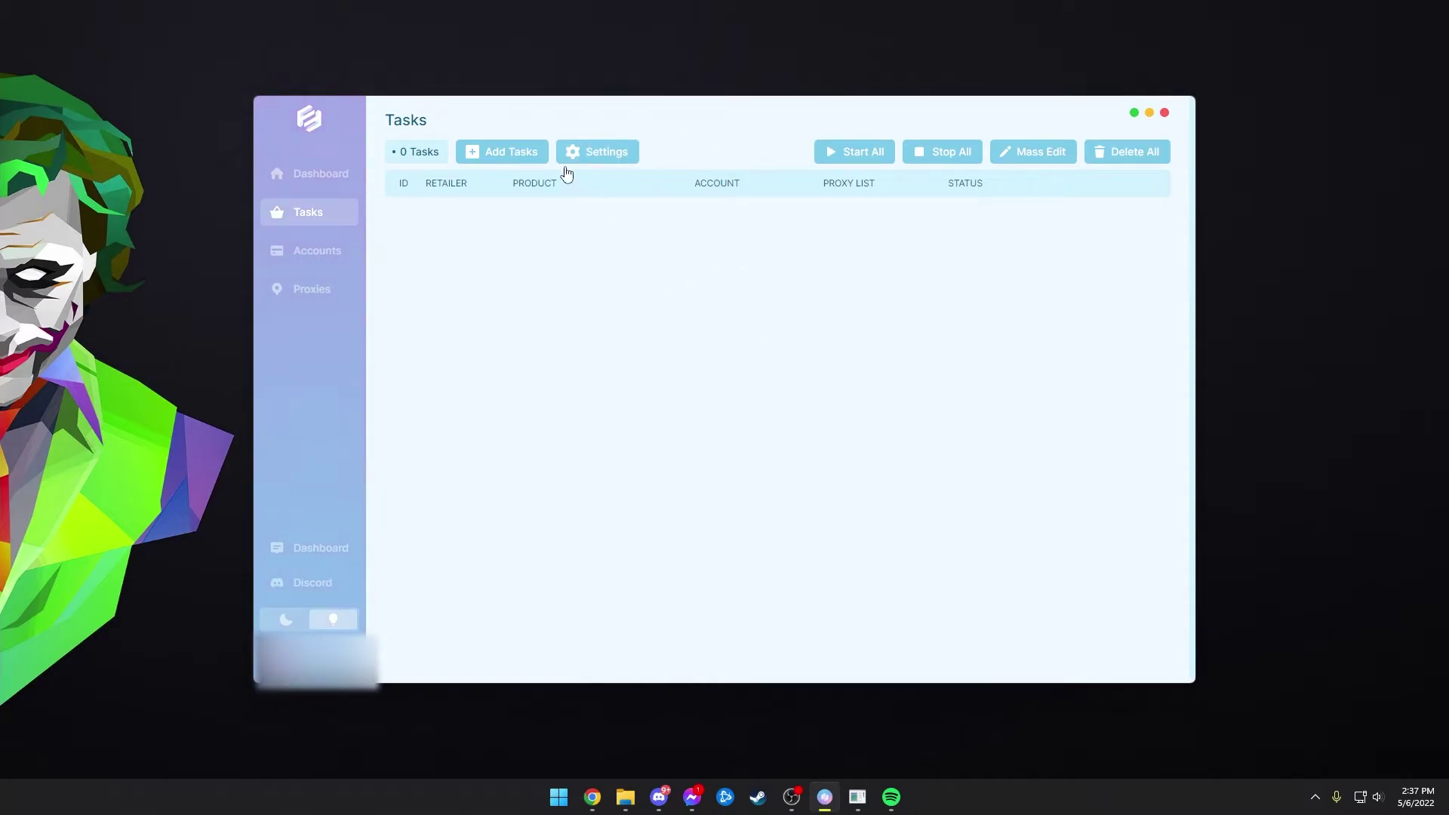
pyautogui.click(605, 152)
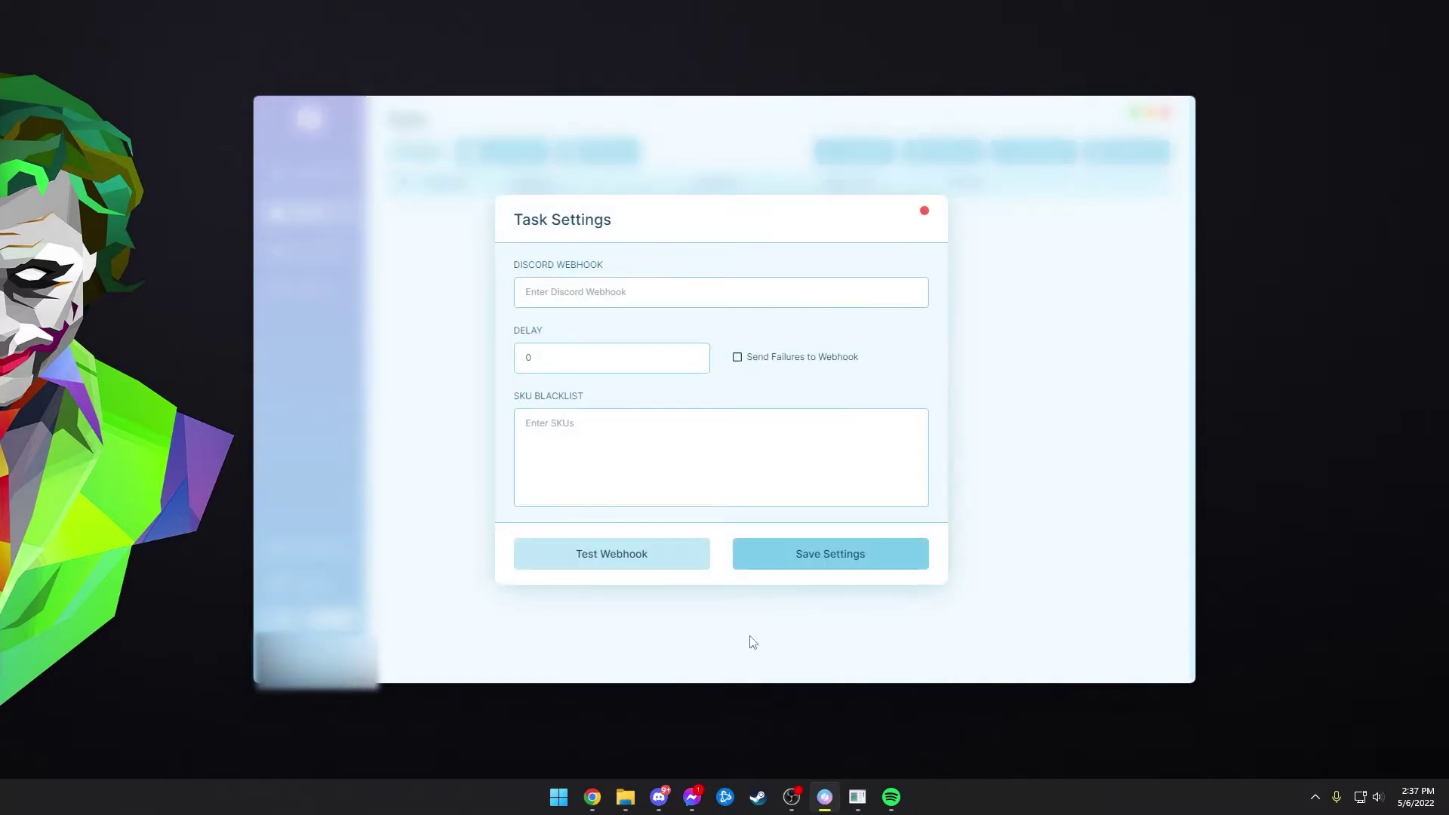
pyautogui.click(593, 292)
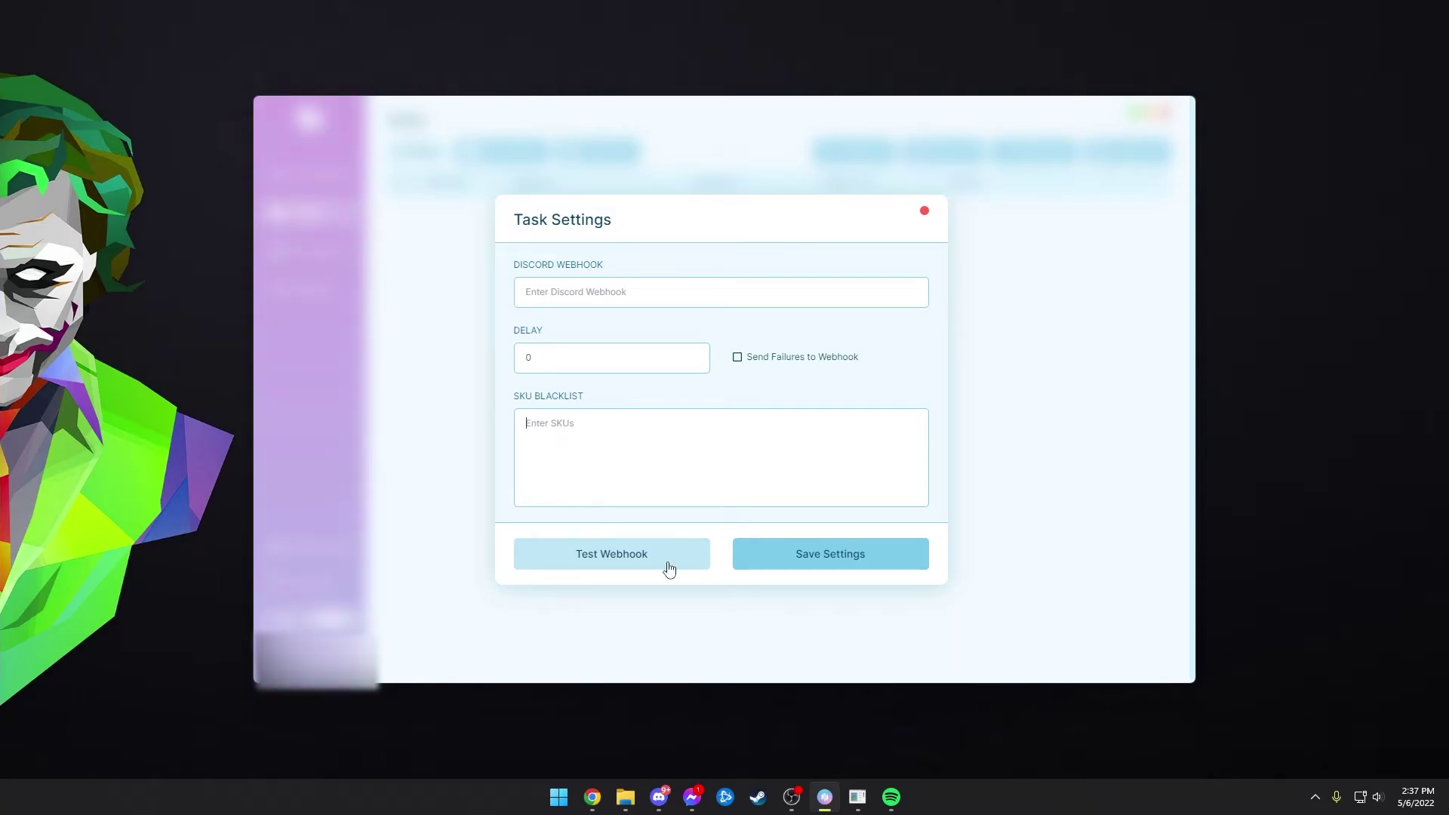
pyautogui.click(867, 567)
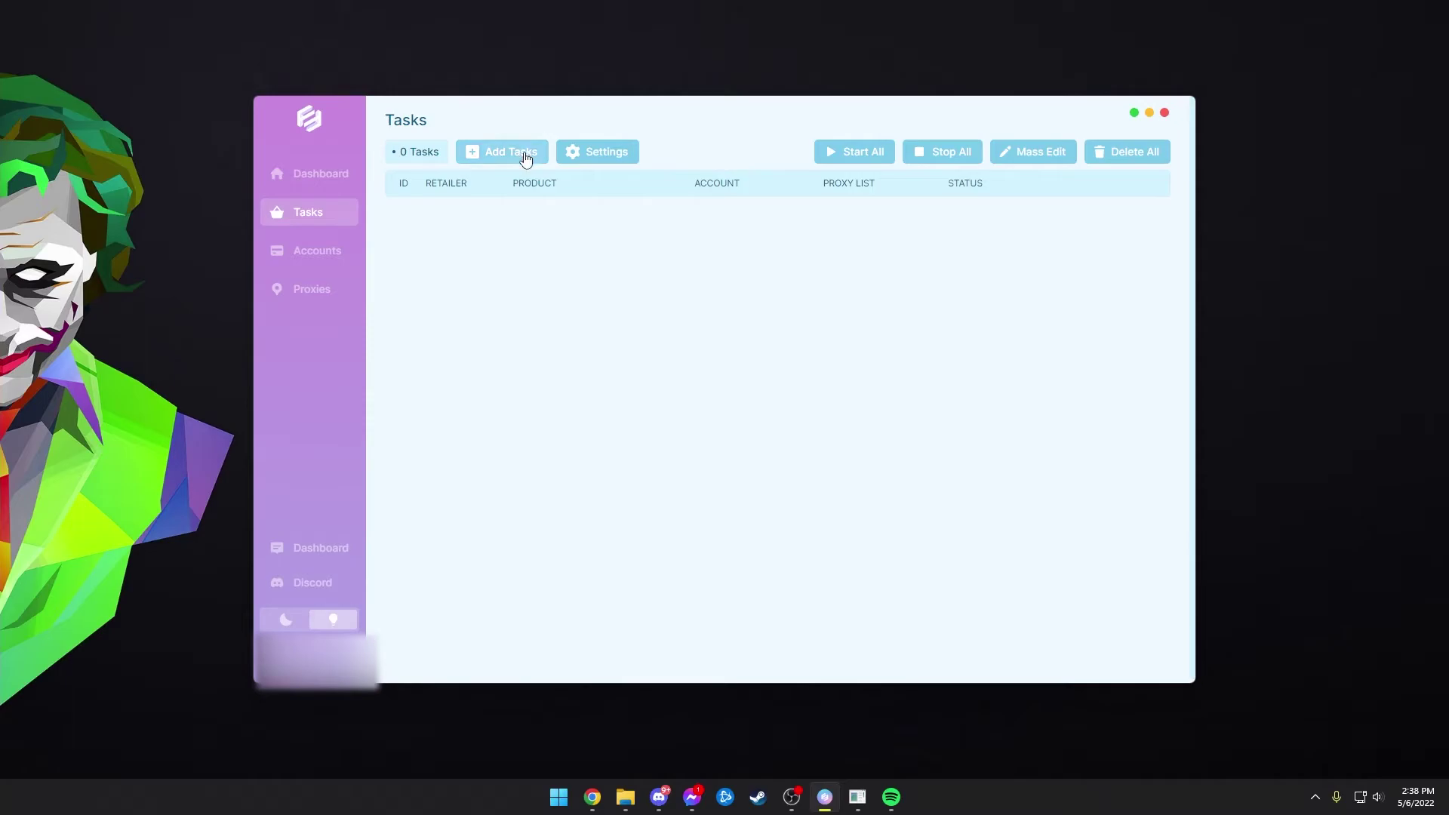
# Start a new task in Amazon US mode with external items enabled, keyword -phone and a minimum discount of 80%
pyautogui.click(498, 157)
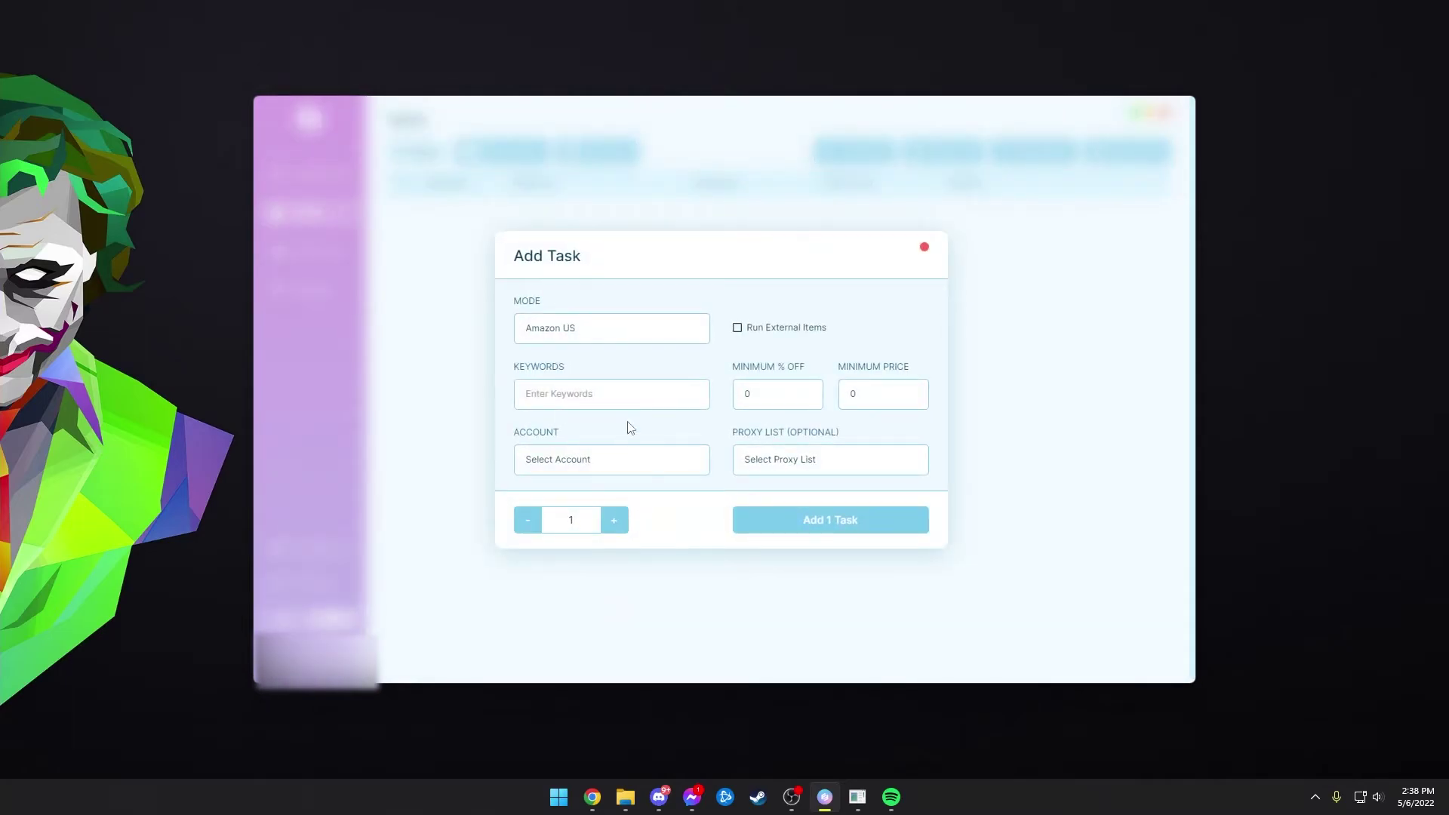
pyautogui.click(624, 330)
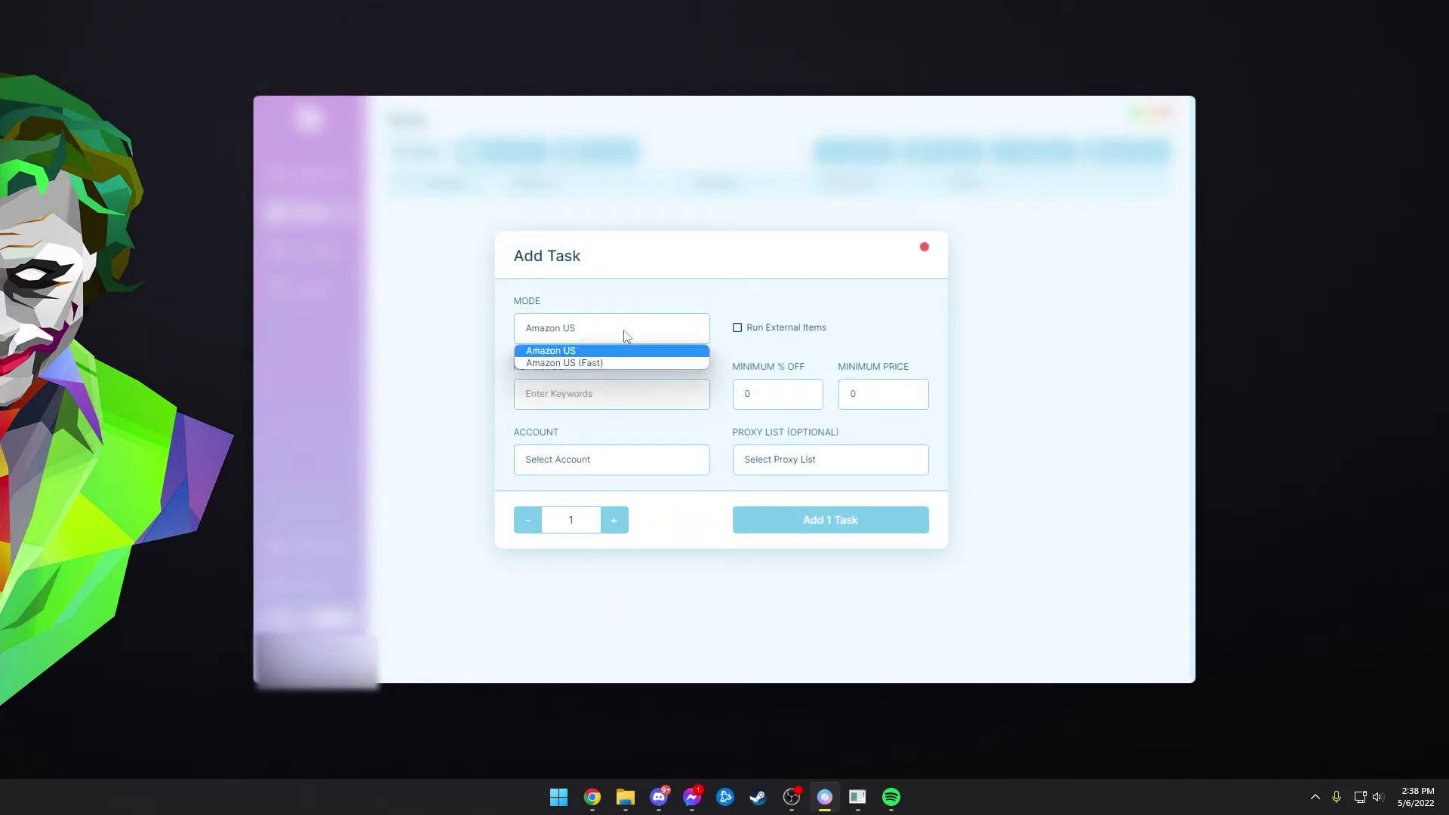
pyautogui.click(586, 349)
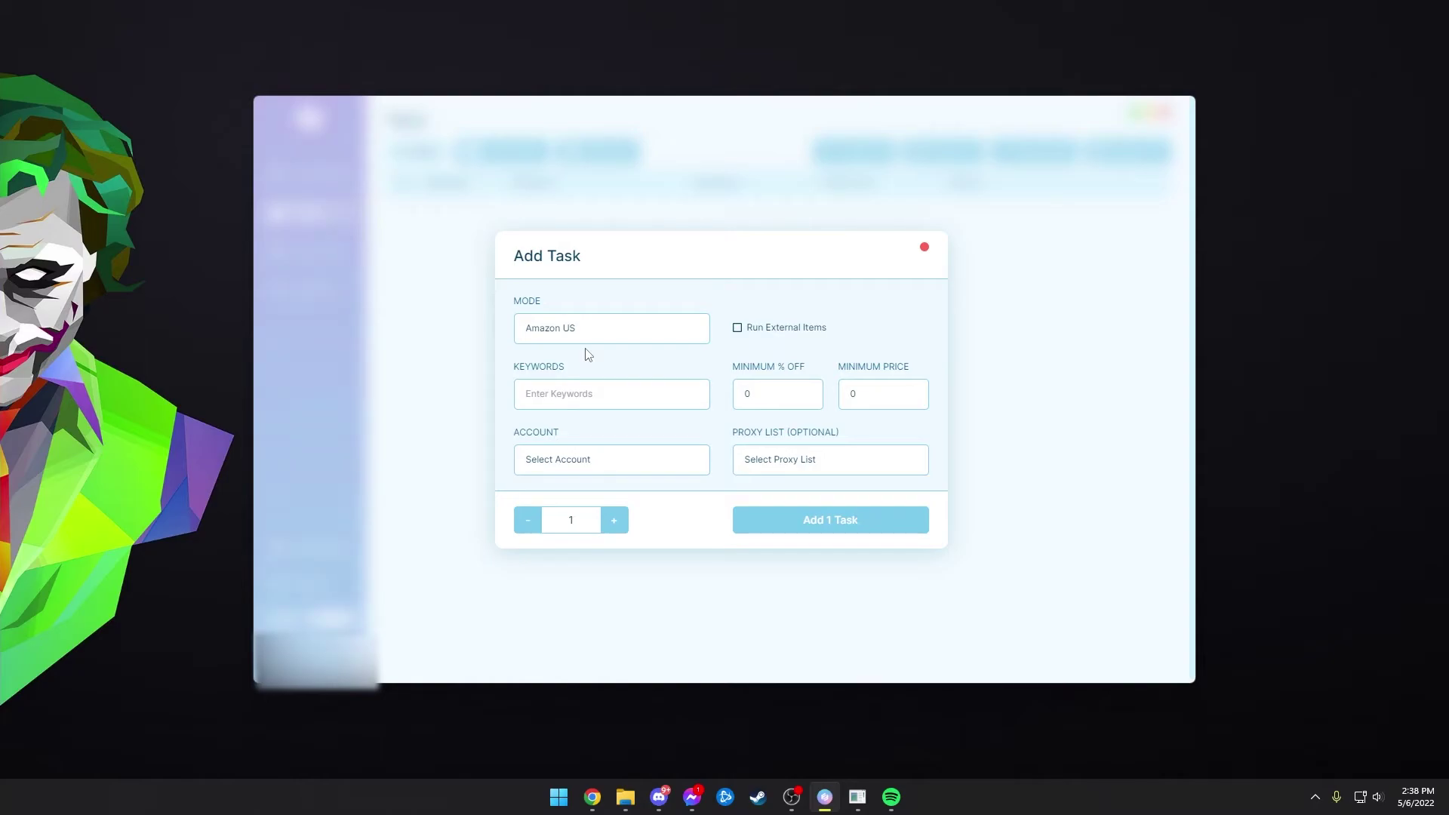
pyautogui.click(740, 337)
pyautogui.write('-phone')
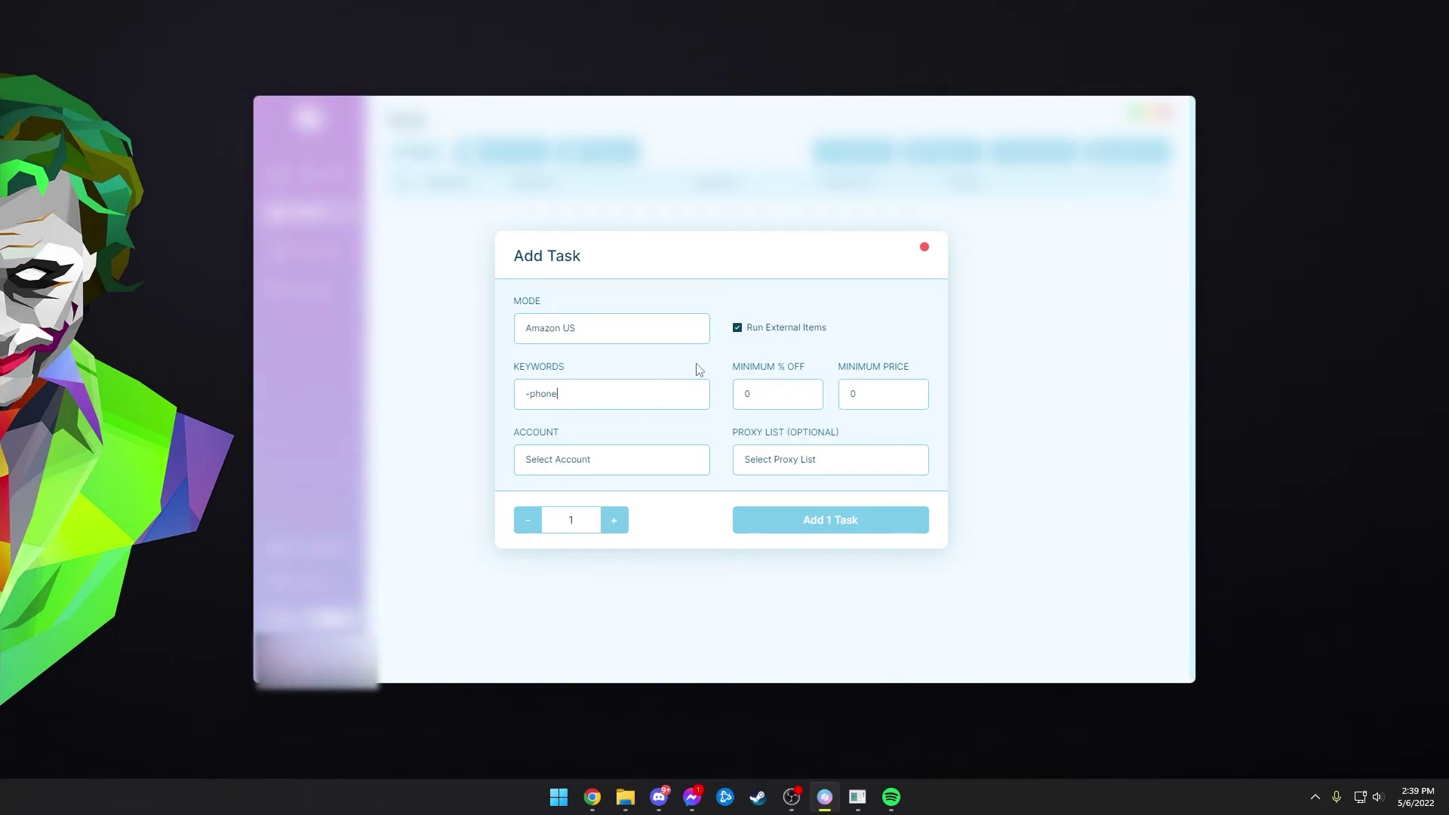
pyautogui.press('Tab')
pyautogui.press('BackSpace')
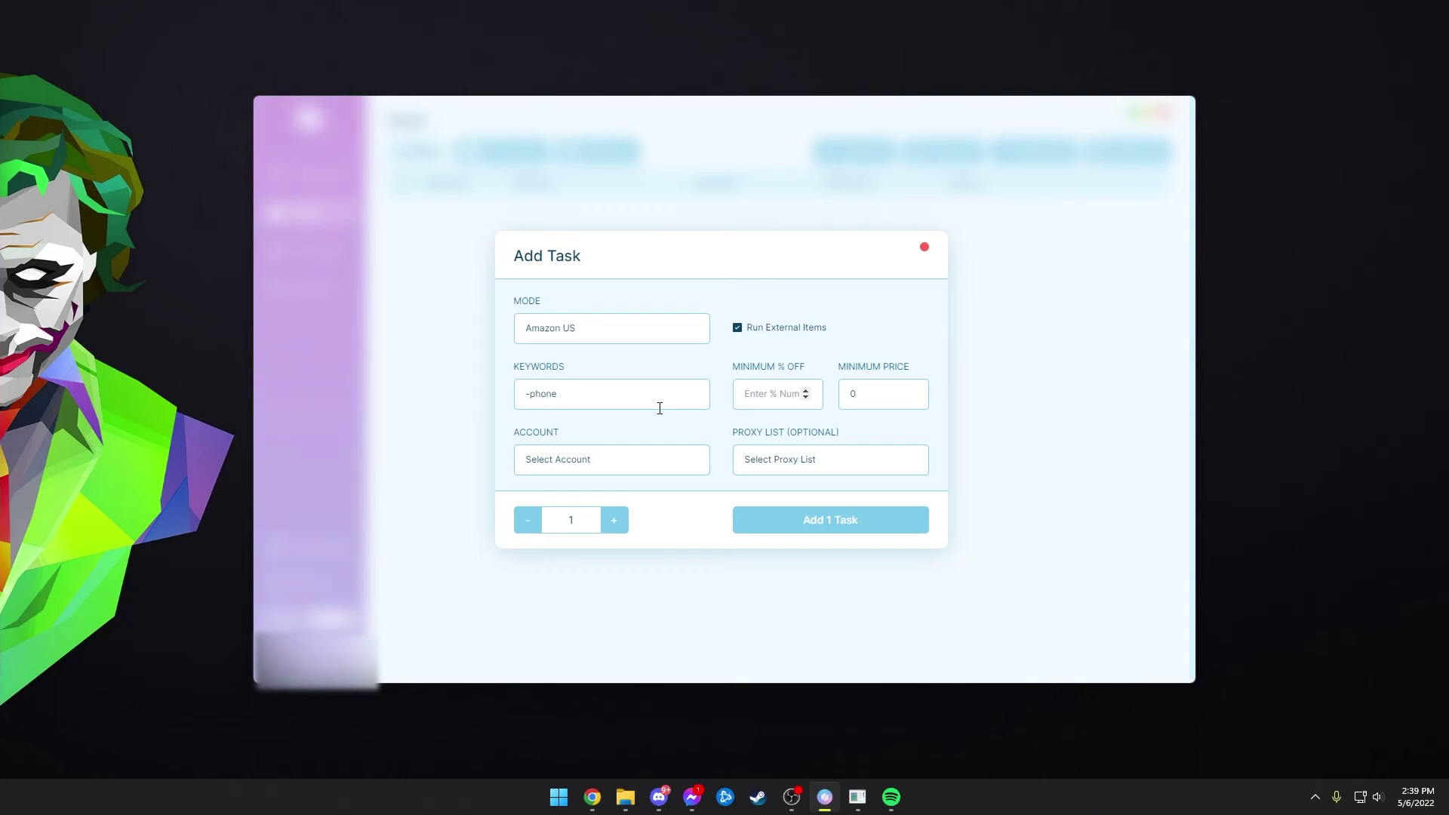
pyautogui.press('Tab')
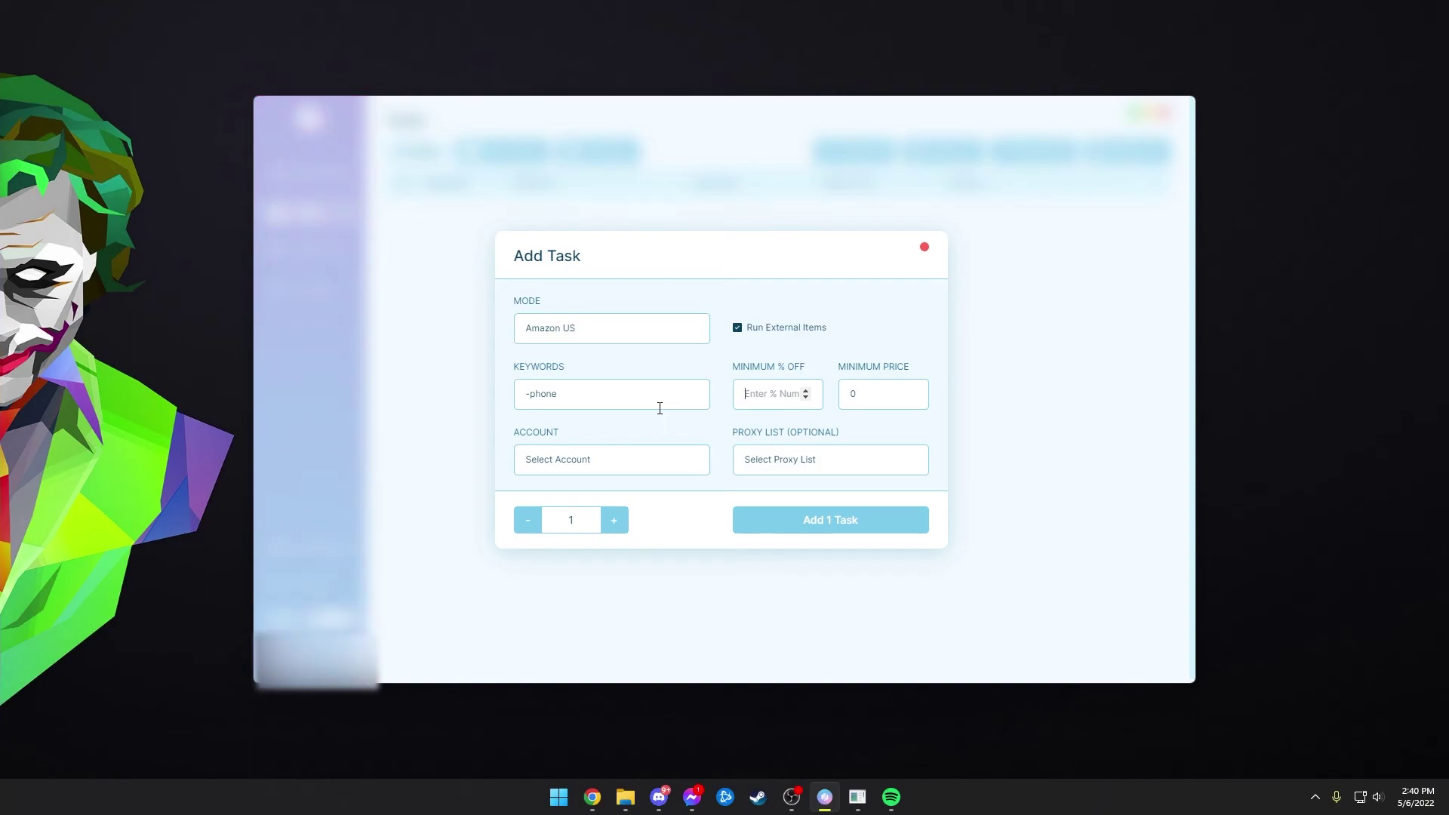
pyautogui.write('80')
# Assign All Accounts and the Nocturnal proxy list to the task and submit it
pyautogui.click(570, 457)
pyautogui.click(565, 494)
pyautogui.click(586, 471)
pyautogui.click(574, 494)
pyautogui.click(841, 459)
pyautogui.click(776, 504)
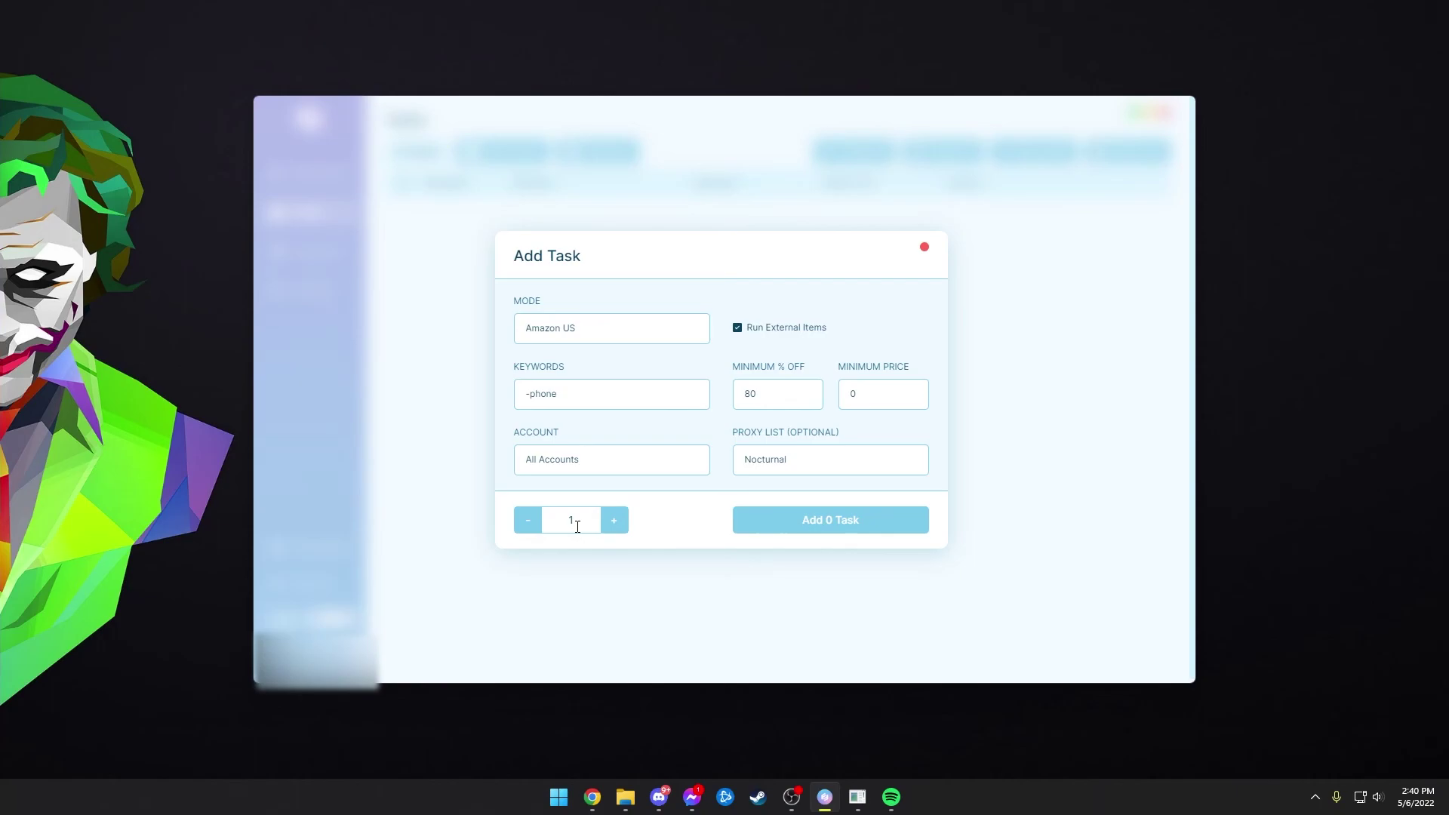
pyautogui.click(803, 526)
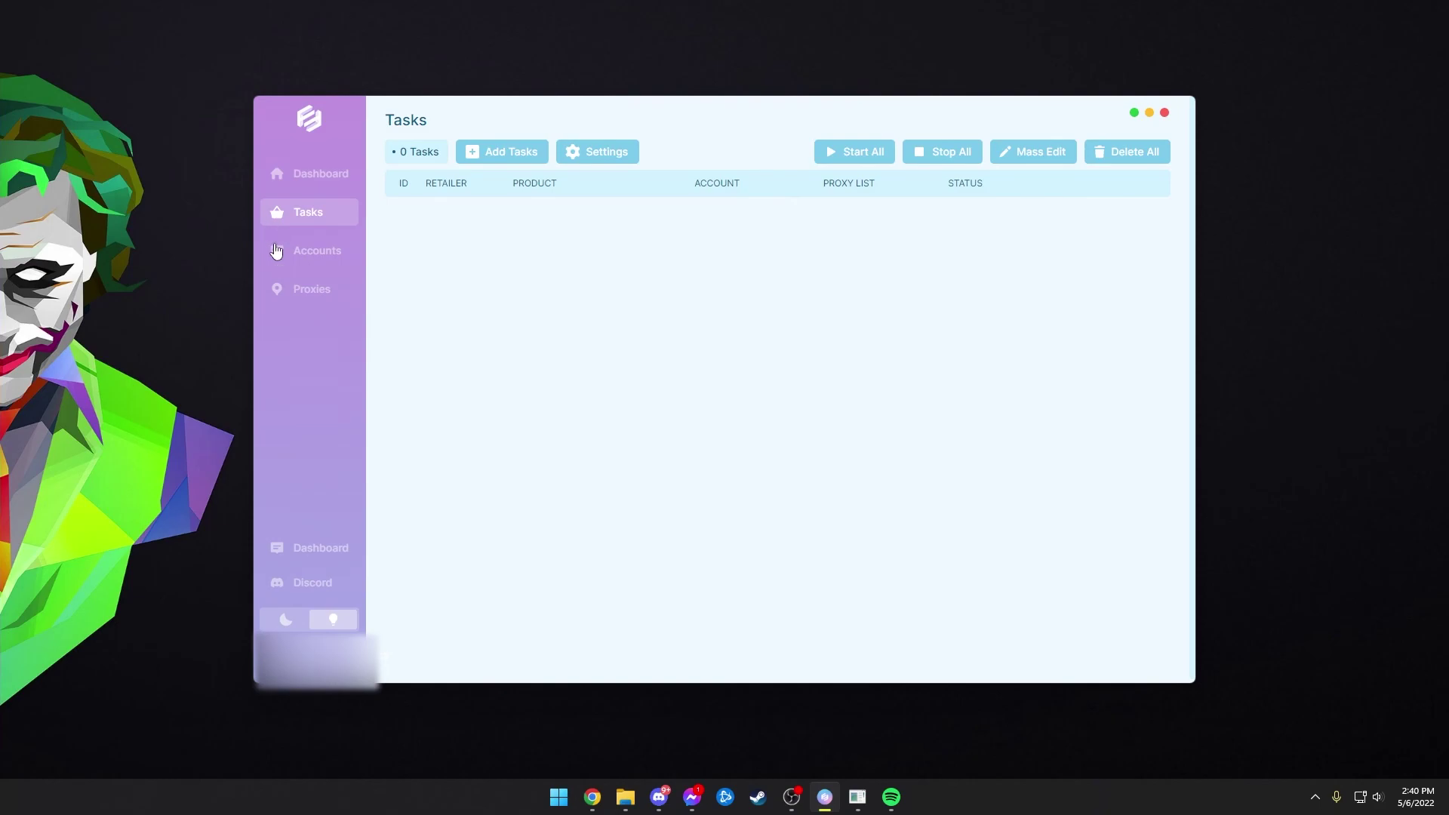
# Check the Amazon US accounts list and return to the task list
pyautogui.click(341, 262)
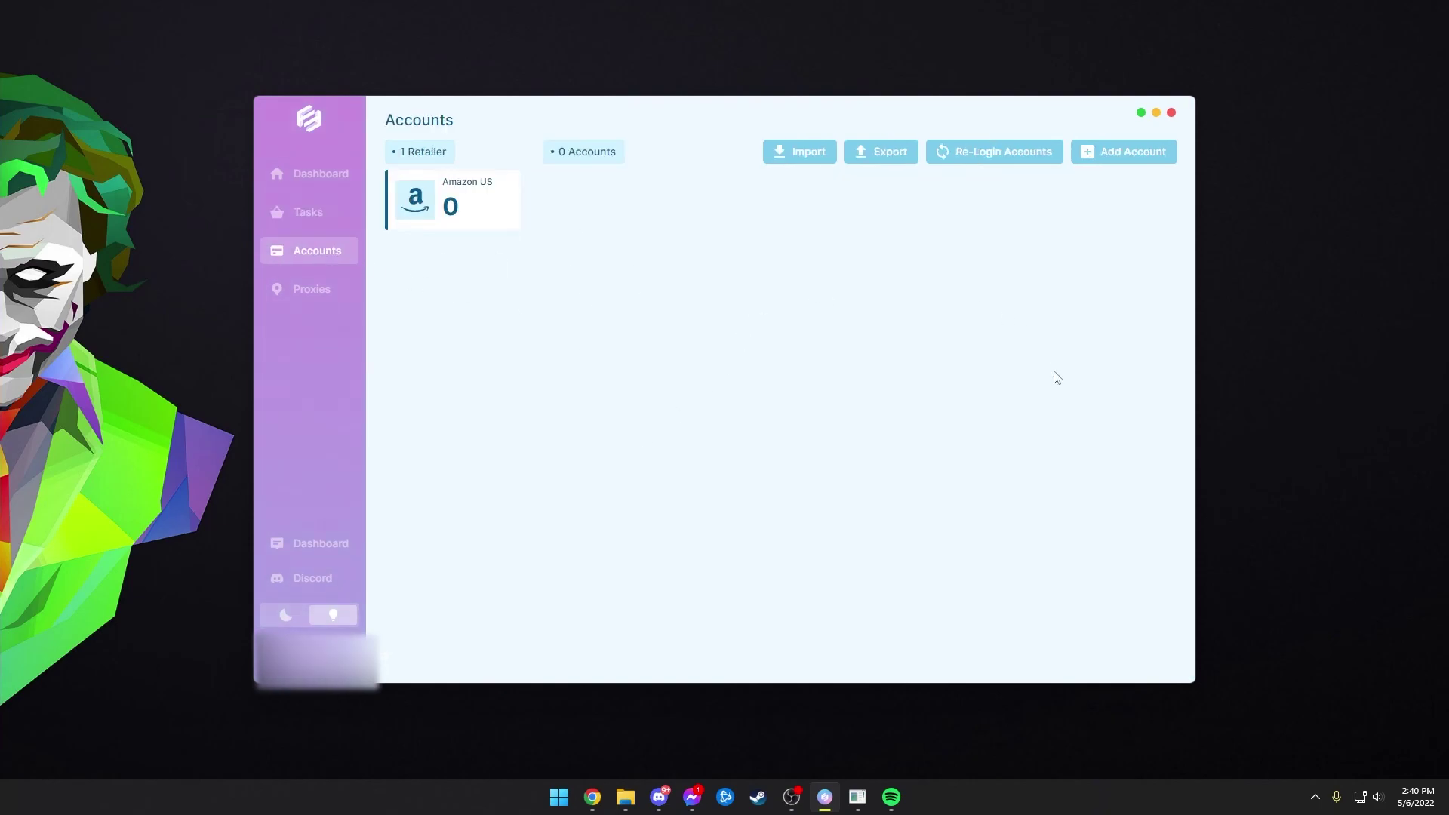
pyautogui.click(320, 214)
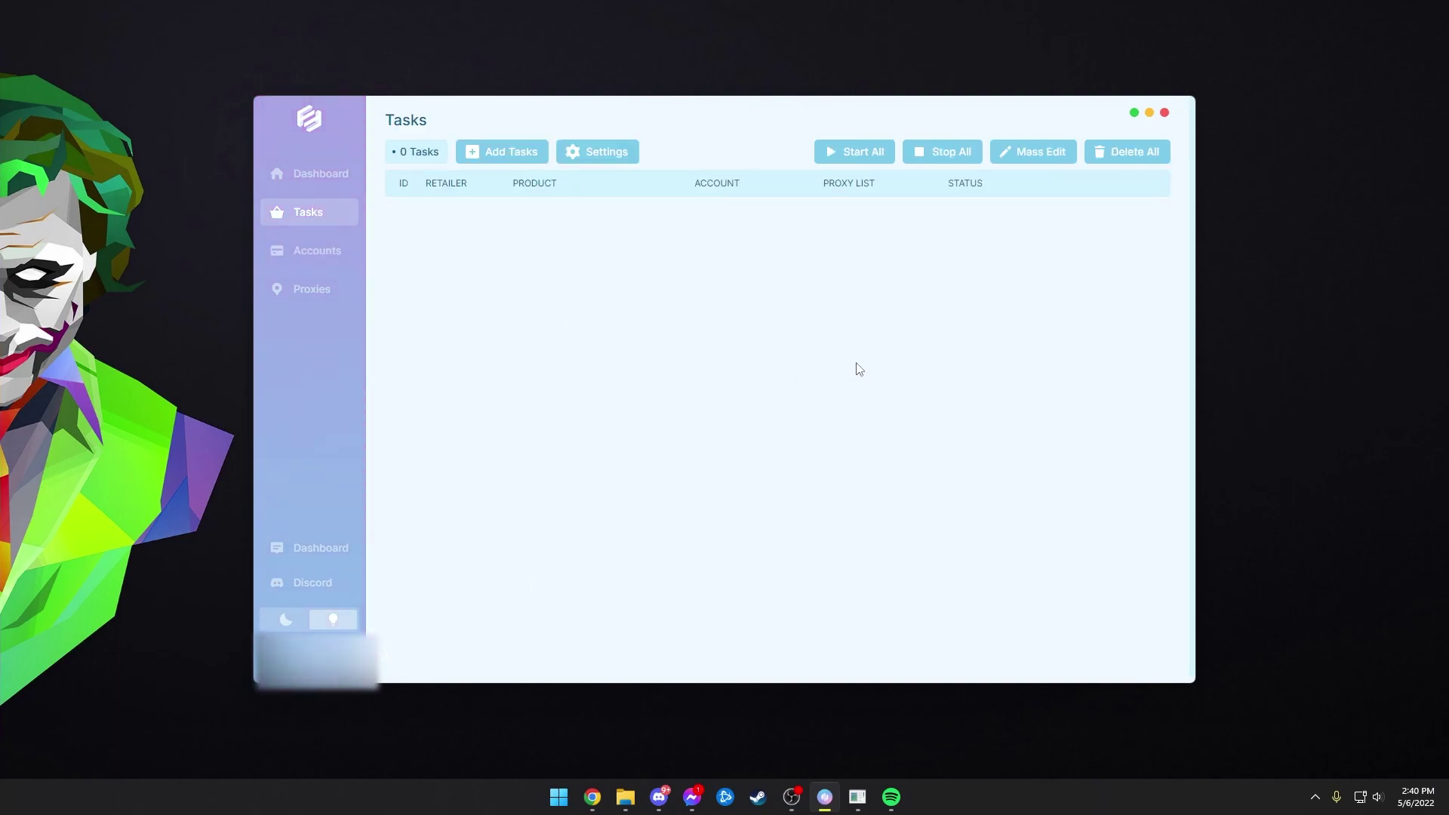